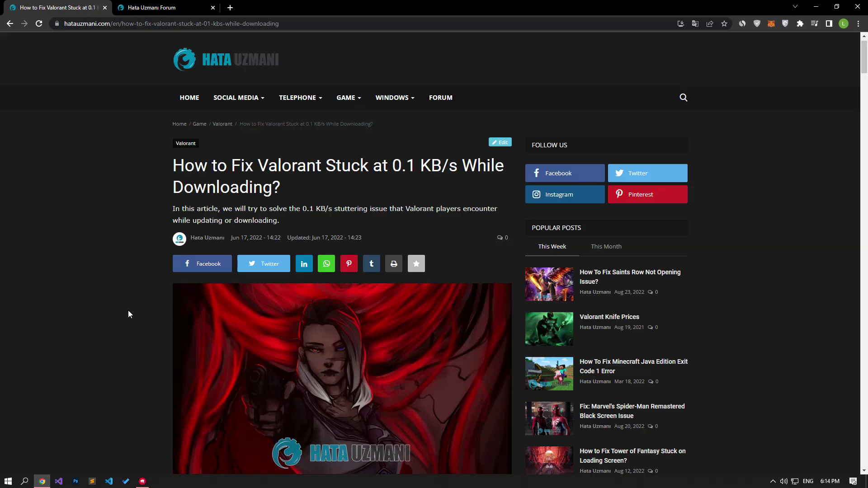
{"action": "scroll", "coordinate": [129, 310], "scroll_direction": "down", "scroll_amount": 1}
{"action": "scroll", "coordinate": [129, 310], "scroll_direction": "down", "scroll_amount": 5}
{"action": "scroll", "coordinate": [128, 309], "scroll_direction": "down", "scroll_amount": 2}
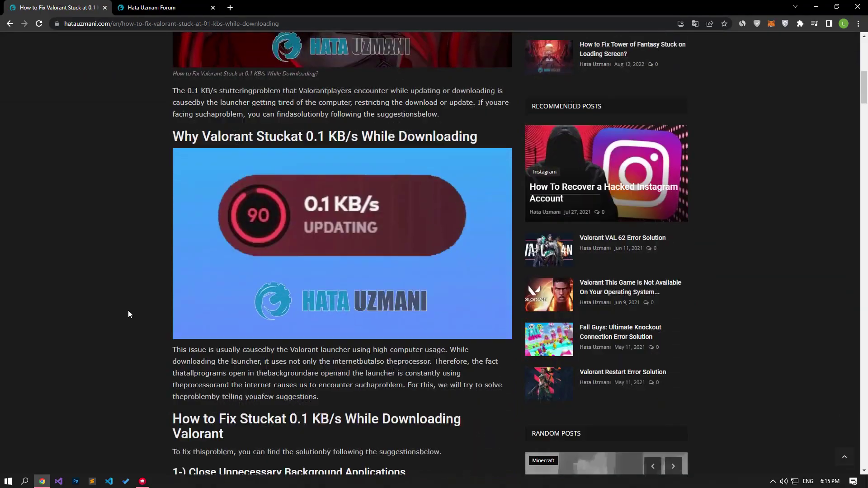
{"action": "scroll", "coordinate": [128, 310], "scroll_direction": "down", "scroll_amount": 1}
{"action": "scroll", "coordinate": [128, 310], "scroll_direction": "down", "scroll_amount": 1}
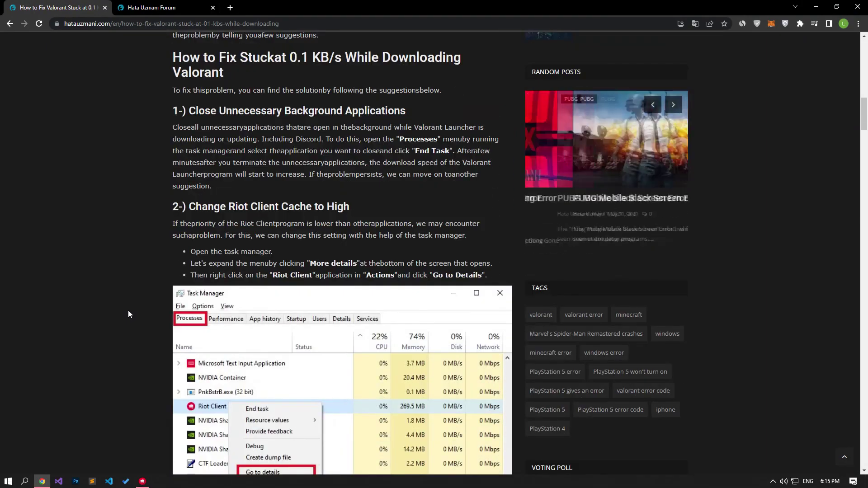
- Launch Task Manager from the taskbar and expand it to the full process list
{"action": "right_click", "coordinate": [222, 484]}
{"action": "left_click", "coordinate": [256, 439]}
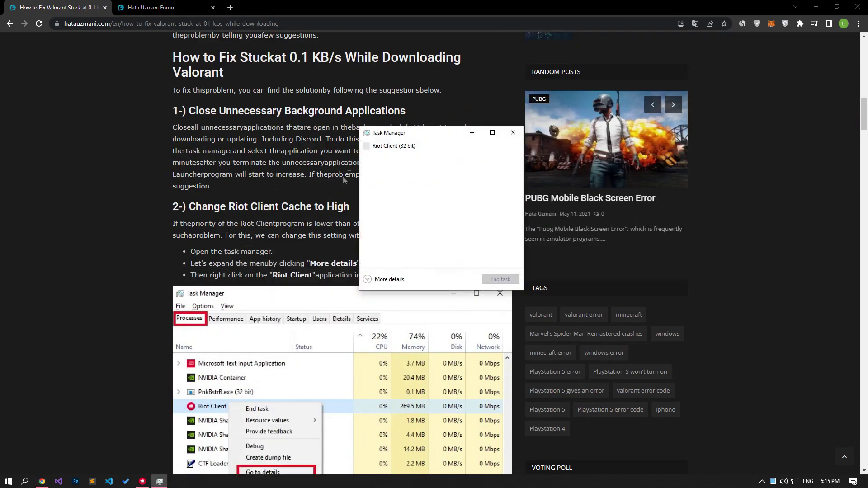
{"action": "left_click_drag", "start_coordinate": [390, 138], "coordinate": [545, 142]}
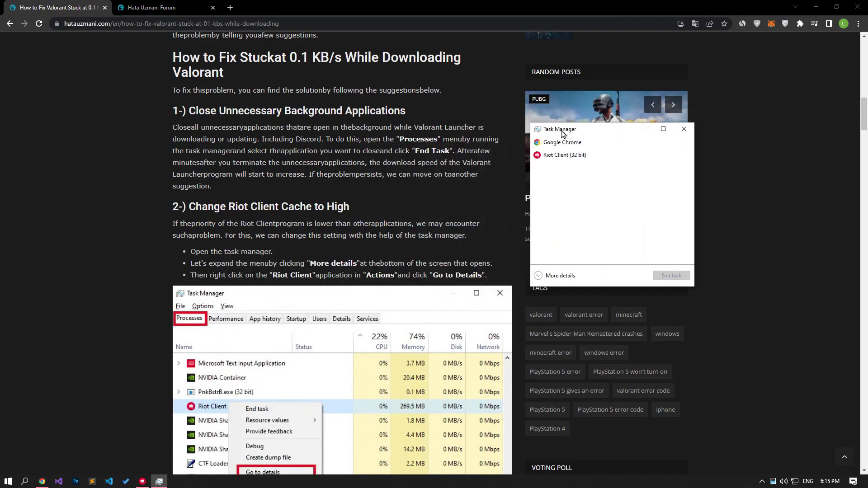
{"action": "left_click", "coordinate": [547, 280]}
- Look through background processes such as AnyDesk, then return to the article
{"action": "left_click_drag", "start_coordinate": [557, 137], "coordinate": [454, 132]}
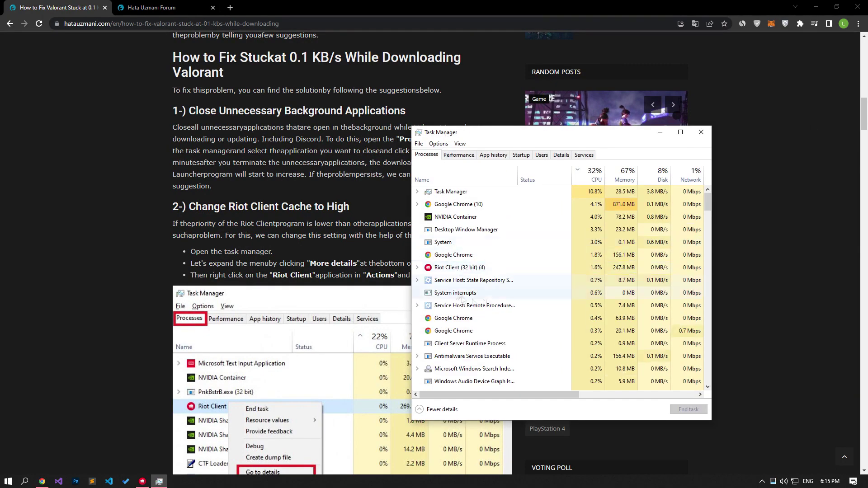
{"action": "scroll", "coordinate": [459, 292], "scroll_direction": "down", "scroll_amount": 2}
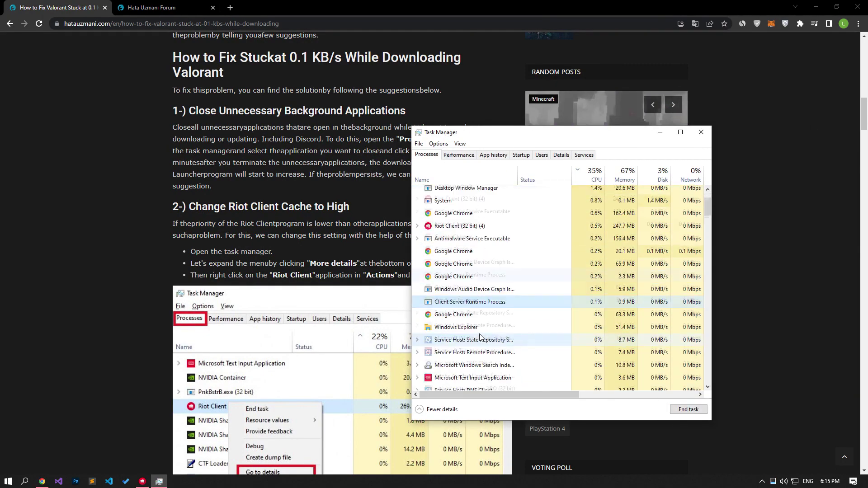
{"action": "scroll", "coordinate": [455, 256], "scroll_direction": "down", "scroll_amount": 3}
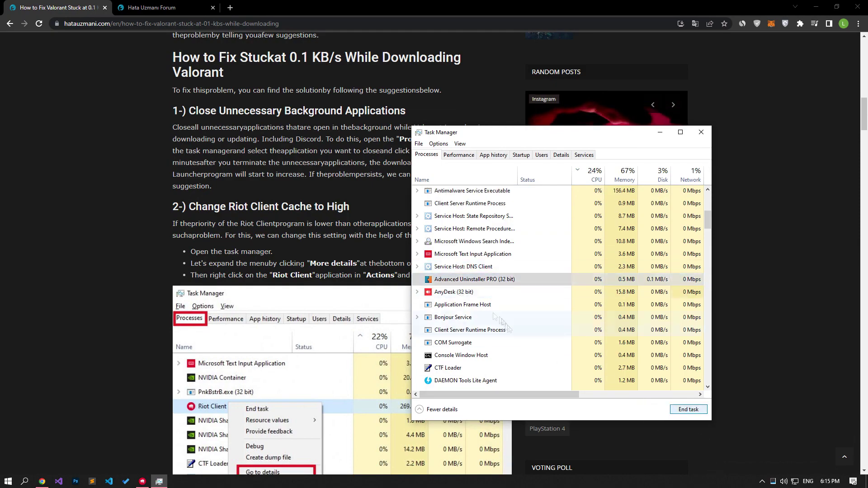
{"action": "left_click", "coordinate": [468, 279]}
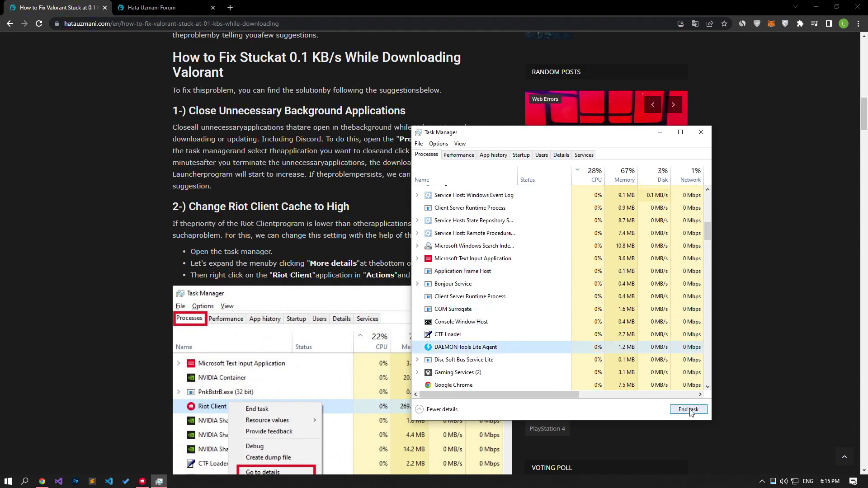
{"action": "scroll", "coordinate": [479, 317], "scroll_direction": "down", "scroll_amount": 4}
{"action": "scroll", "coordinate": [479, 318], "scroll_direction": "down", "scroll_amount": 4}
{"action": "left_click", "coordinate": [461, 224]}
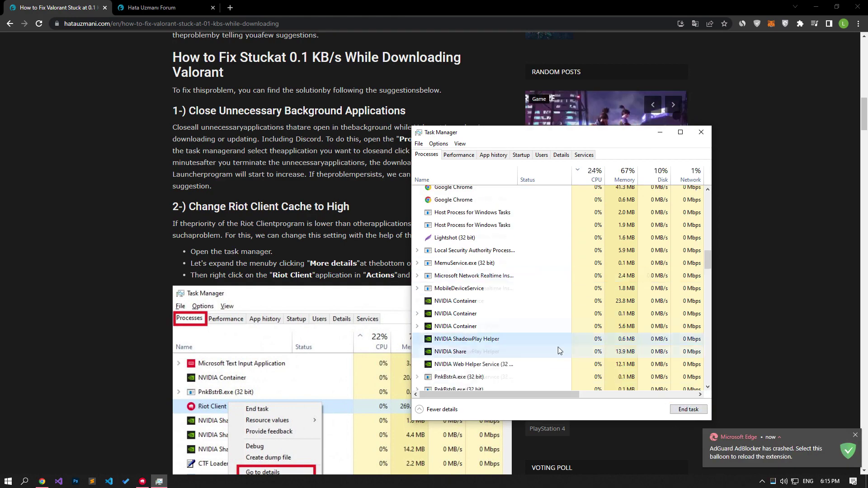
{"action": "scroll", "coordinate": [558, 347], "scroll_direction": "down", "scroll_amount": 5}
{"action": "scroll", "coordinate": [554, 347], "scroll_direction": "up", "scroll_amount": 5}
{"action": "scroll", "coordinate": [252, 202], "scroll_direction": "down", "scroll_amount": 1}
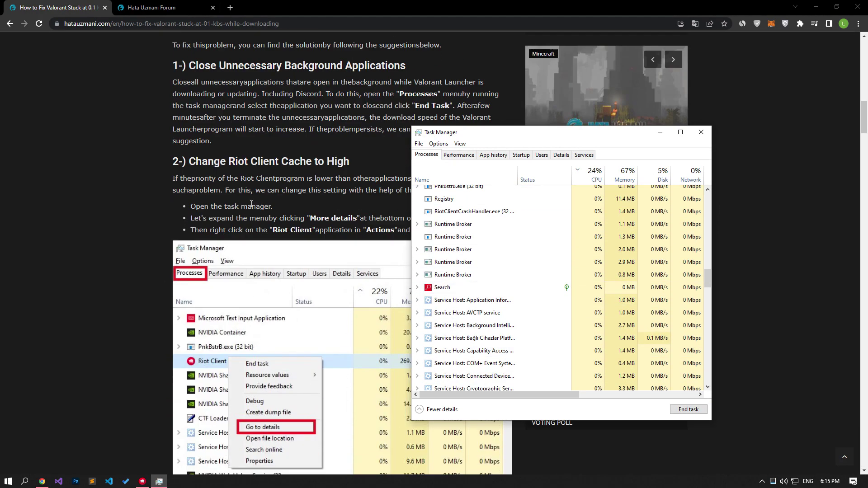
{"action": "left_click", "coordinate": [162, 207]}
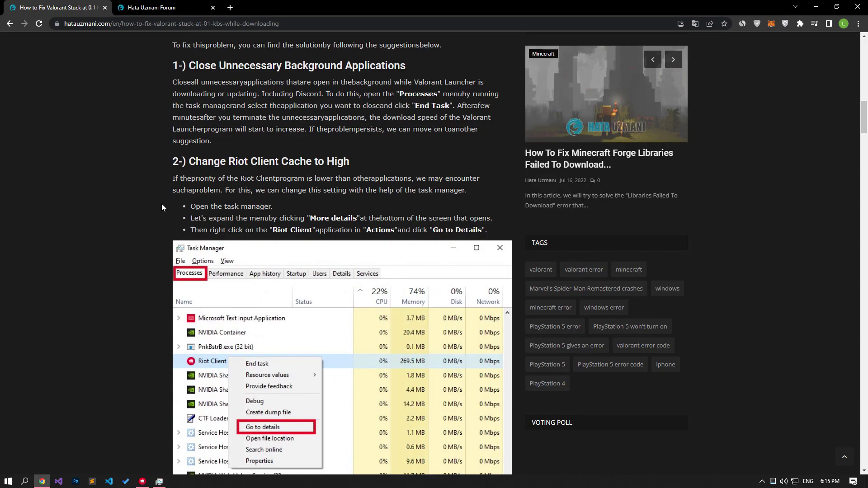
{"action": "scroll", "coordinate": [162, 207], "scroll_direction": "down", "scroll_amount": 2}
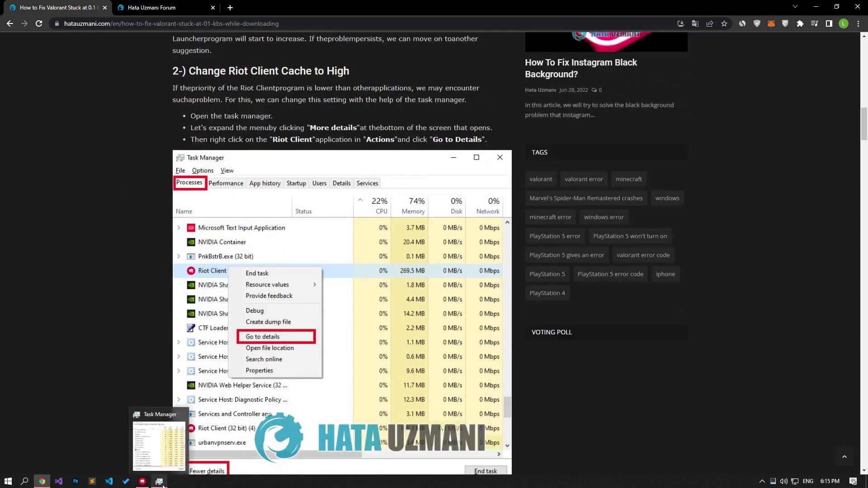
- Bring Task Manager forward and jump from RiotClientUxRender to its entry in the Details list
{"action": "left_click", "coordinate": [160, 482]}
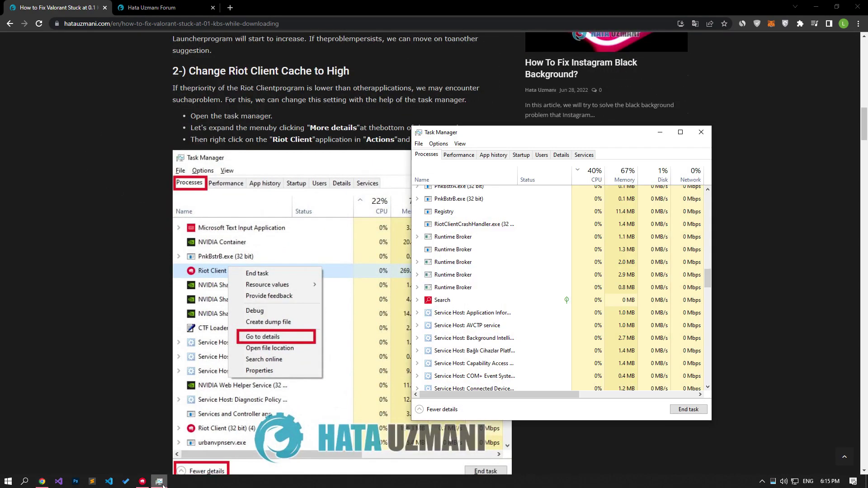
{"action": "left_click_drag", "start_coordinate": [484, 136], "coordinate": [465, 170]}
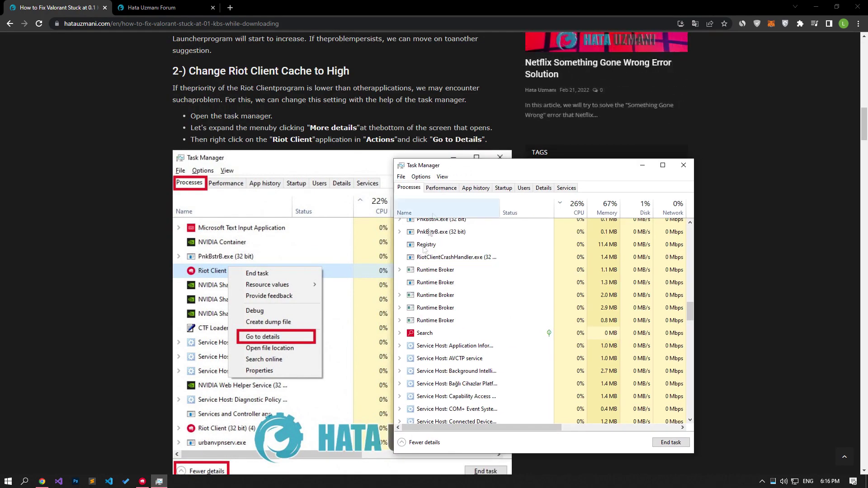
{"action": "left_click", "coordinate": [422, 443]}
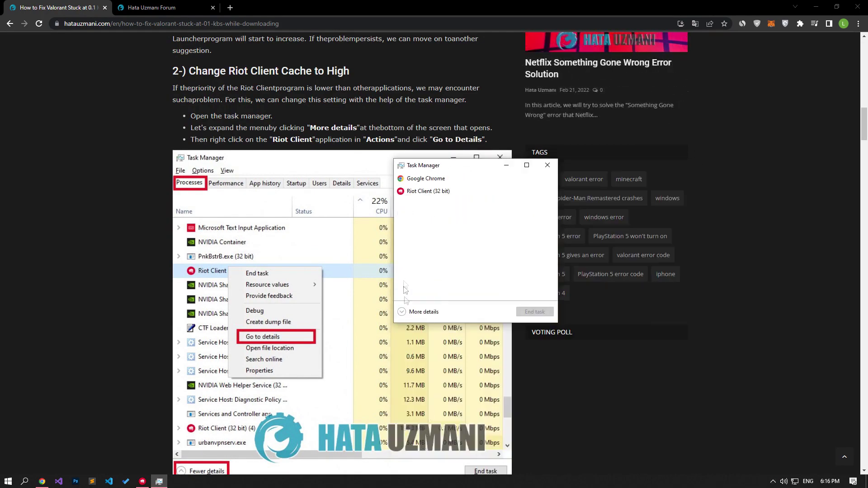
{"action": "left_click", "coordinate": [421, 315]}
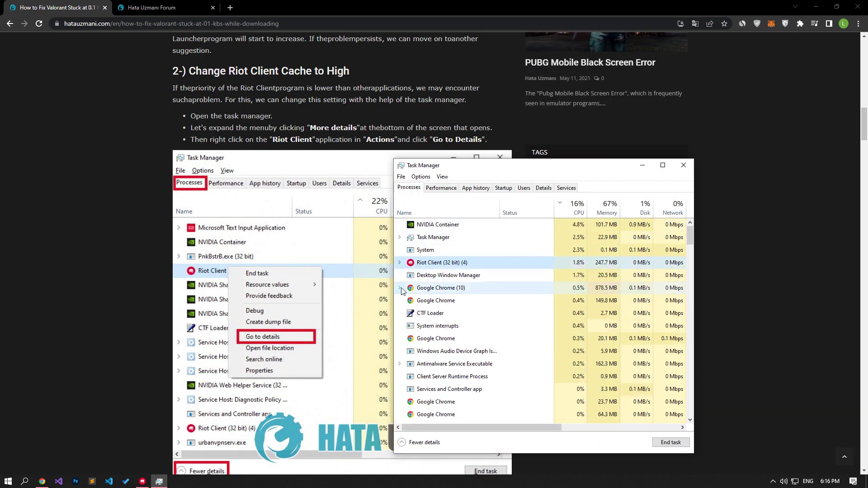
{"action": "left_click", "coordinate": [400, 267]}
{"action": "right_click", "coordinate": [440, 371]}
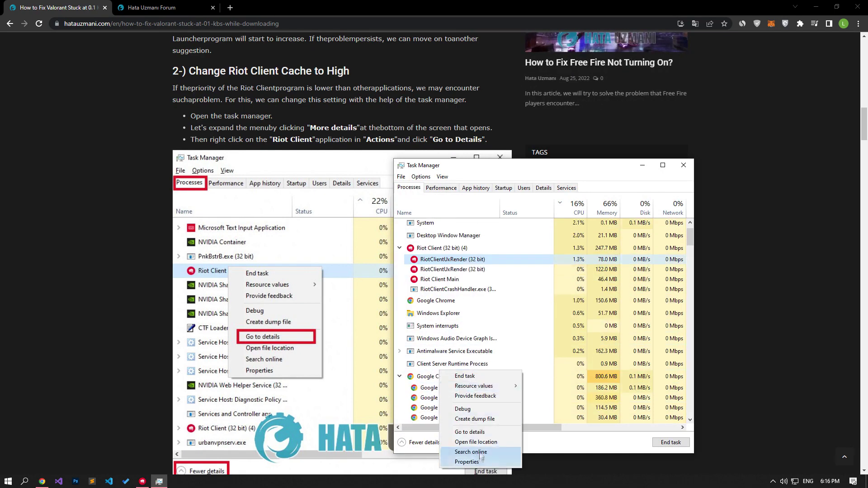
{"action": "left_click", "coordinate": [470, 432]}
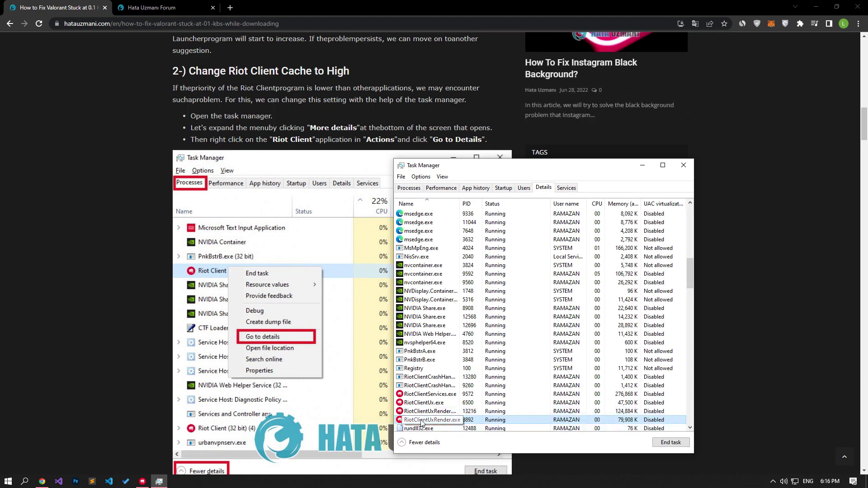
- Set RiotClientServices.exe priority to High and confirm the change
{"action": "left_click", "coordinate": [427, 397]}
{"action": "right_click", "coordinate": [435, 393]}
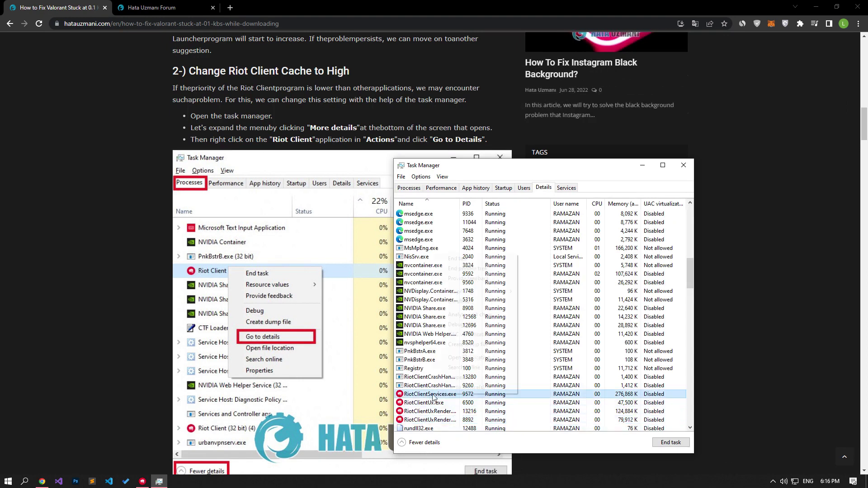
{"action": "mouse_move", "coordinate": [462, 291]}
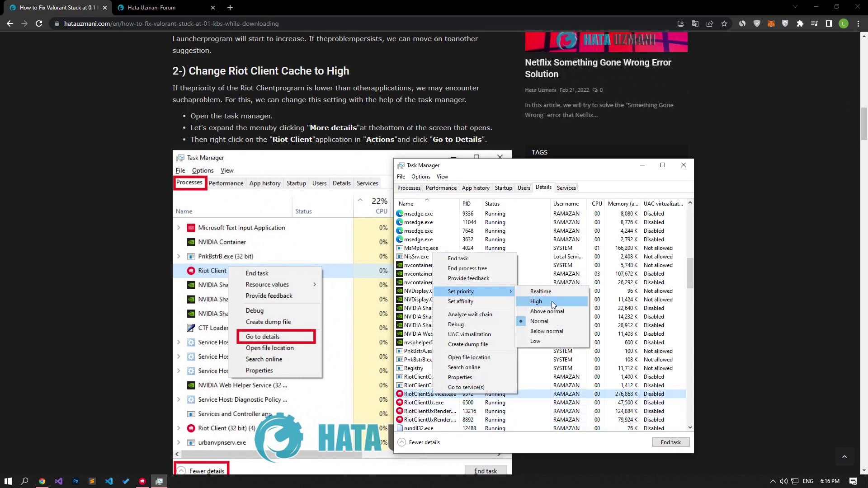
{"action": "left_click", "coordinate": [554, 303]}
{"action": "left_click", "coordinate": [443, 253]}
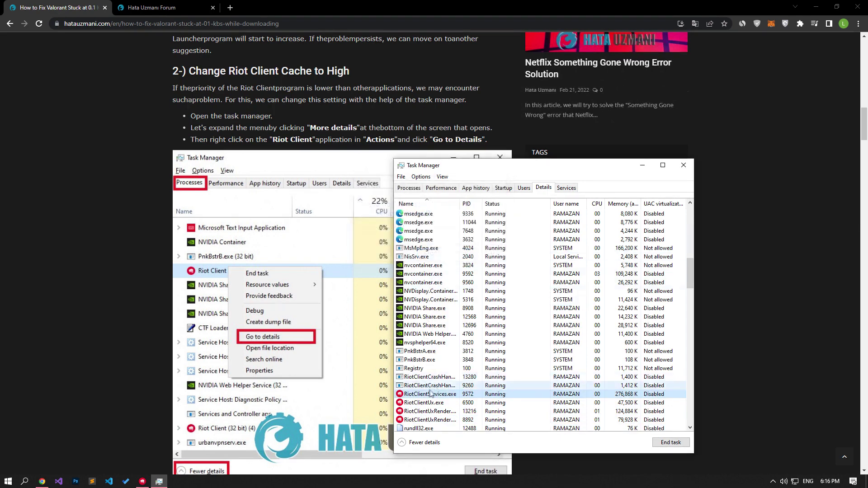
{"action": "left_click", "coordinate": [409, 188]}
{"action": "scroll", "coordinate": [641, 181], "scroll_direction": "down", "scroll_amount": 5}
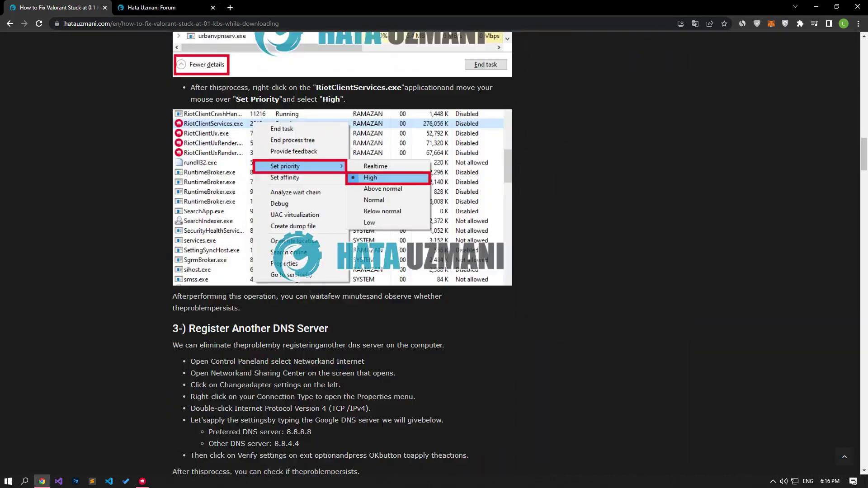
{"action": "scroll", "coordinate": [310, 293], "scroll_direction": "down", "scroll_amount": 5}
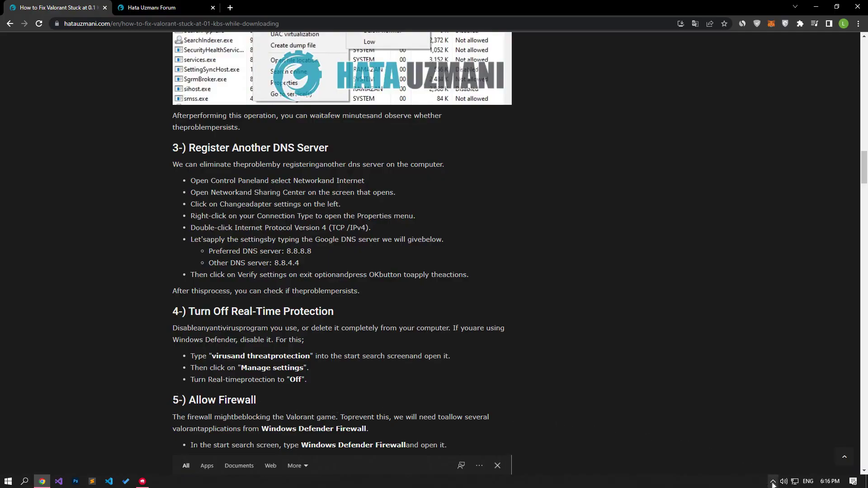
- Open the network status settings from the taskbar network icon
{"action": "right_click", "coordinate": [793, 484]}
{"action": "left_click", "coordinate": [799, 472]}
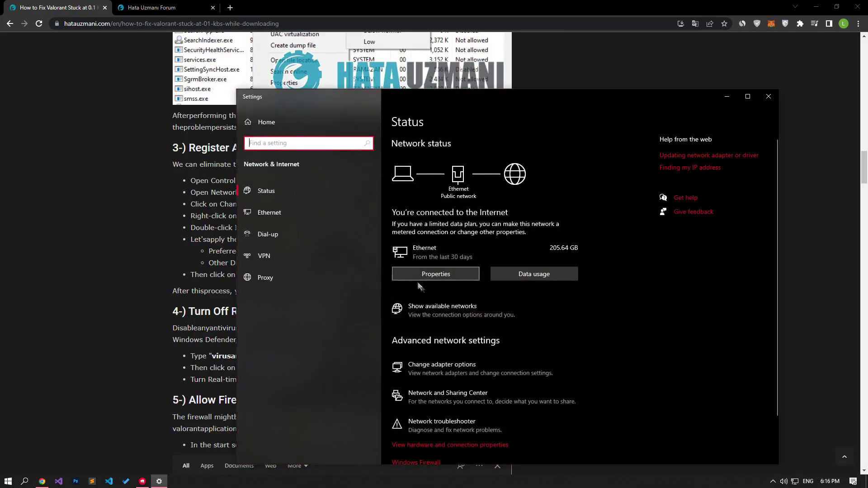
{"action": "scroll", "coordinate": [421, 316], "scroll_direction": "down", "scroll_amount": 2}
- Set Google DNS in the Ethernet adapter's TCP/IPv4 properties and apply it
{"action": "left_click", "coordinate": [421, 316]}
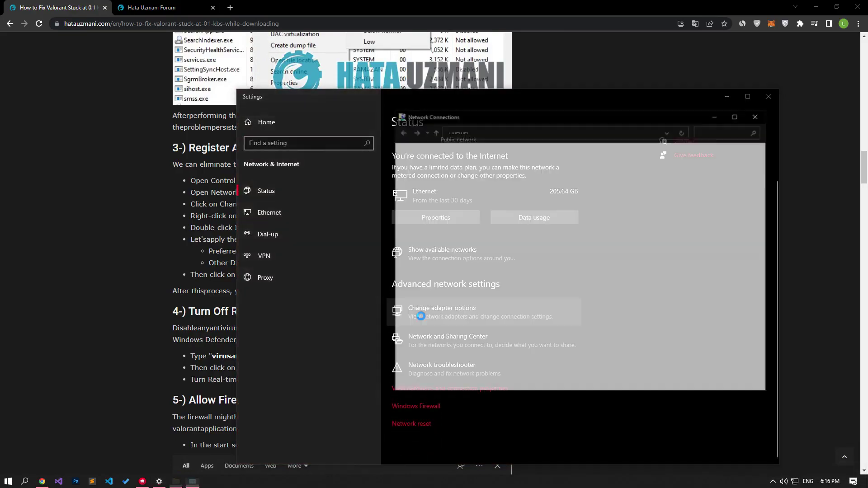
{"action": "right_click", "coordinate": [439, 166]}
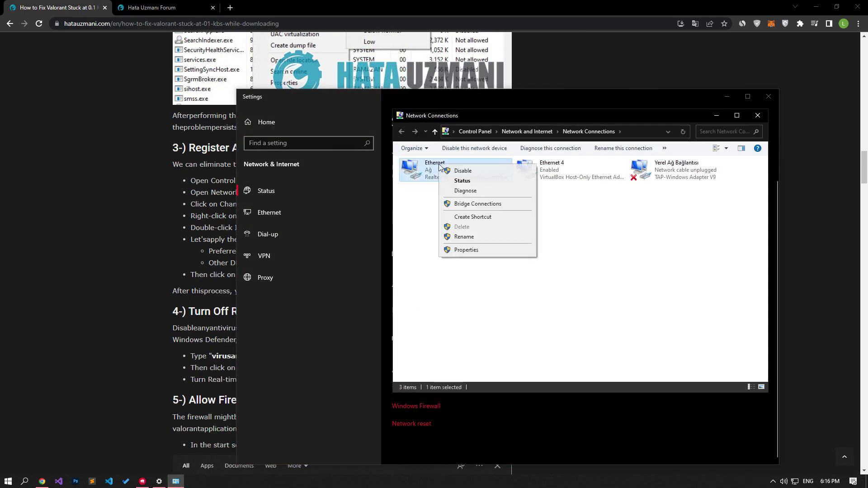
{"action": "left_click", "coordinate": [455, 251]}
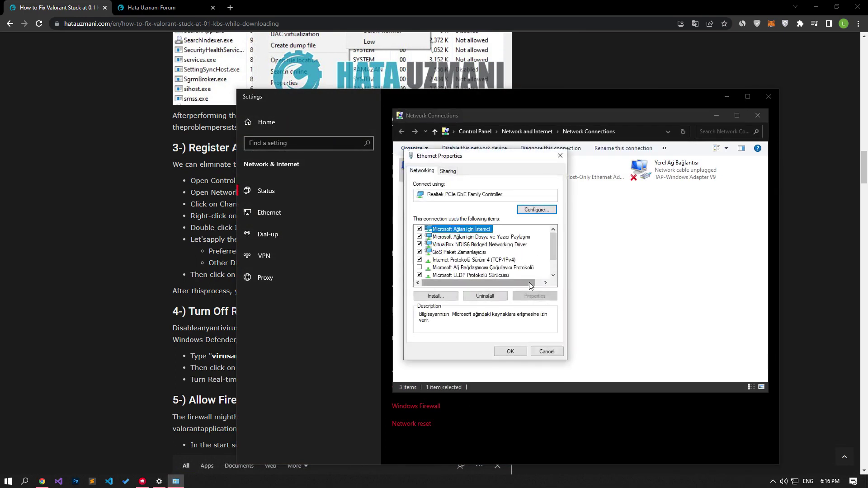
{"action": "left_click", "coordinate": [489, 260]}
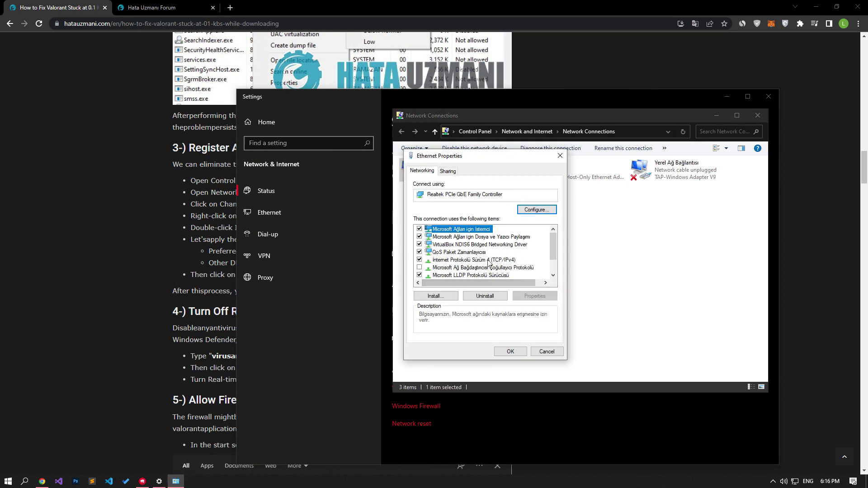
{"action": "left_click", "coordinate": [535, 295]}
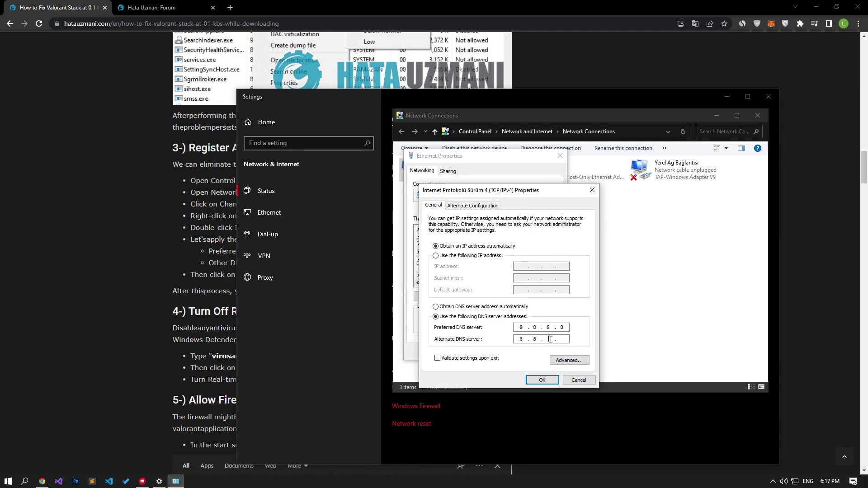
{"action": "left_click", "coordinate": [535, 380]}
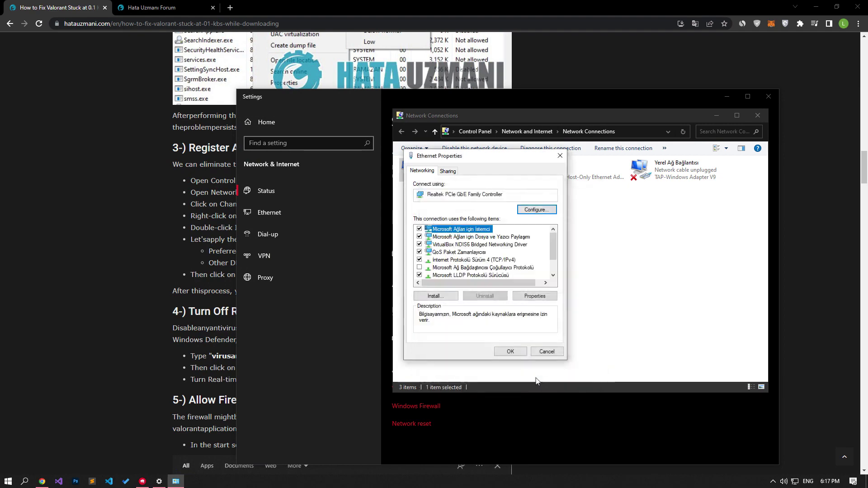
{"action": "left_click", "coordinate": [511, 354]}
- Close the network windows and bring up Virus & threat protection via Start search
{"action": "left_click", "coordinate": [761, 121]}
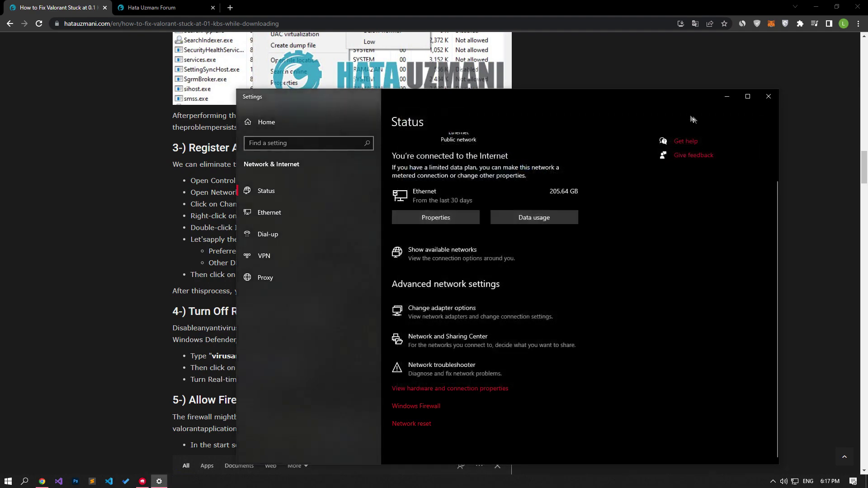
{"action": "left_click", "coordinate": [770, 96]}
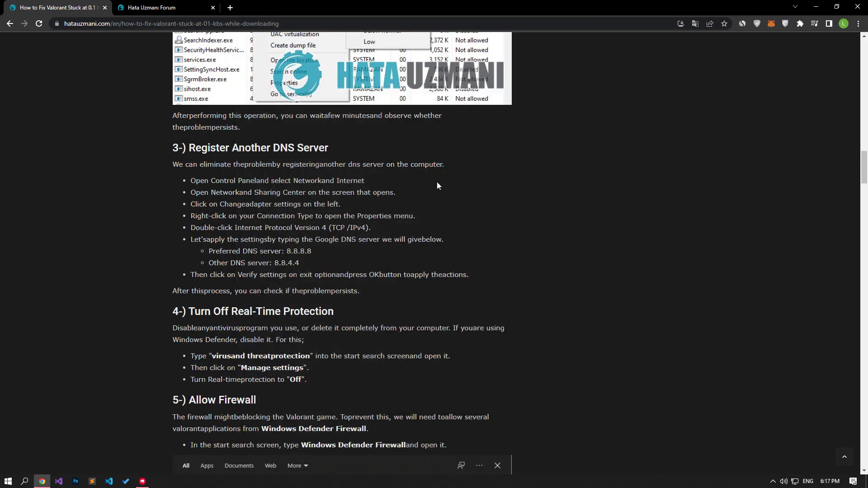
{"action": "scroll", "coordinate": [437, 182], "scroll_direction": "down", "scroll_amount": 3}
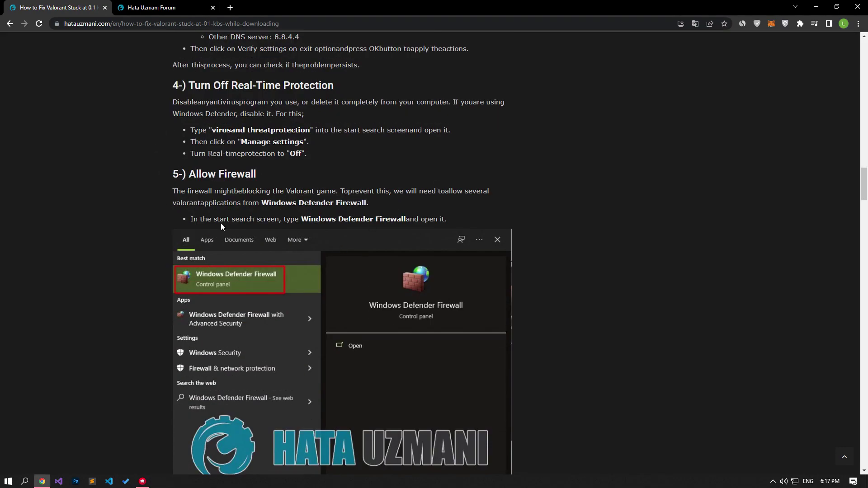
{"action": "left_click", "coordinate": [9, 482]}
{"action": "type", "text": "virus"}
{"action": "left_click", "coordinate": [102, 237]}
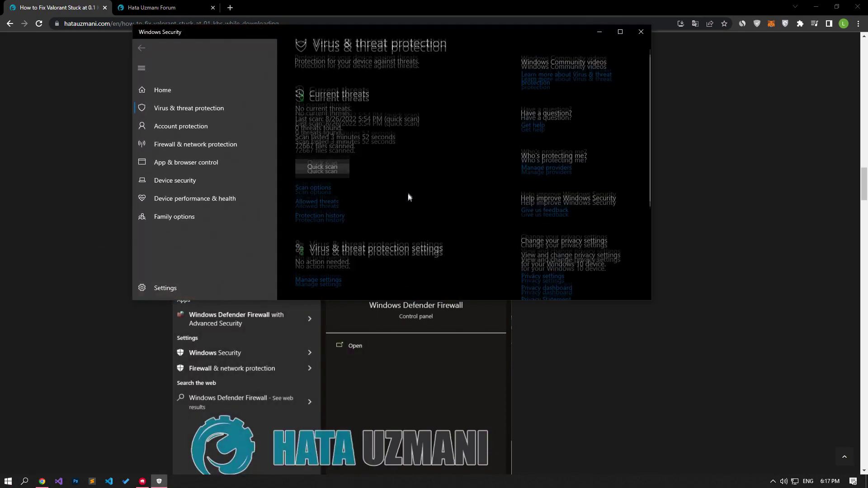
{"action": "scroll", "coordinate": [408, 197], "scroll_direction": "down", "scroll_amount": 2}
- In Virus & threat protection settings, switch Real-time protection to Off
{"action": "left_click", "coordinate": [315, 215]}
{"action": "scroll", "coordinate": [312, 219], "scroll_direction": "down", "scroll_amount": 5}
{"action": "scroll", "coordinate": [313, 220], "scroll_direction": "down", "scroll_amount": 5}
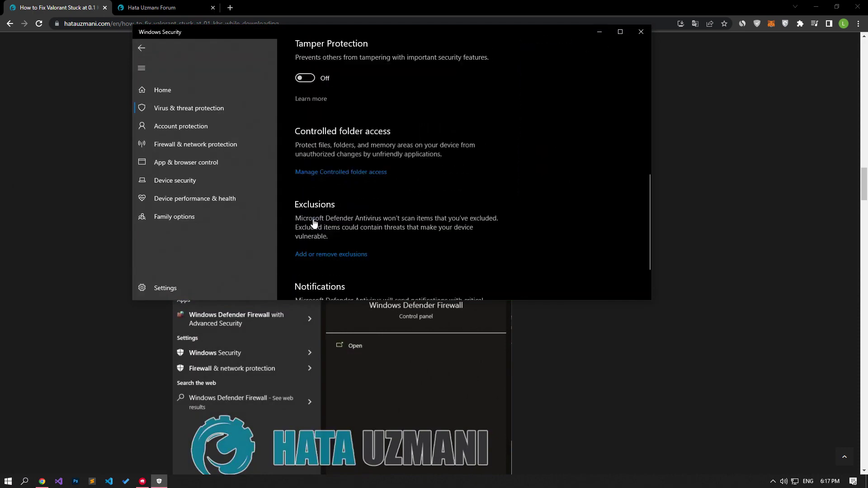
{"action": "scroll", "coordinate": [313, 222], "scroll_direction": "down", "scroll_amount": 1}
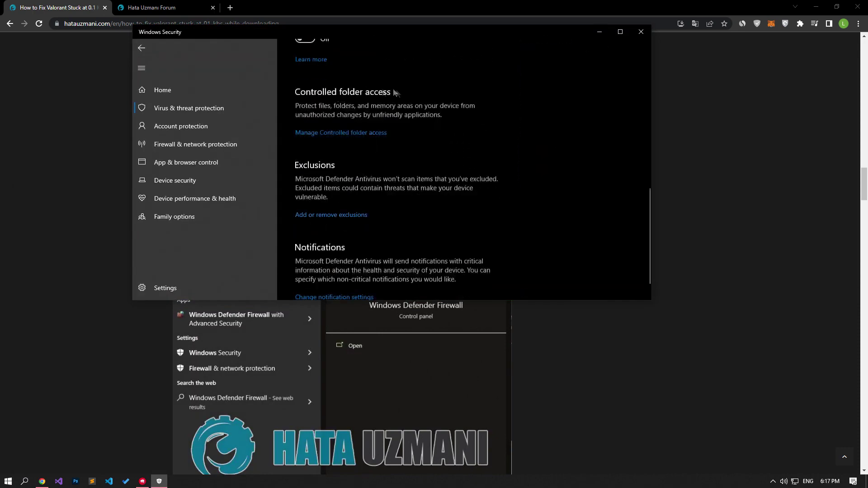
{"action": "left_click", "coordinate": [349, 133]}
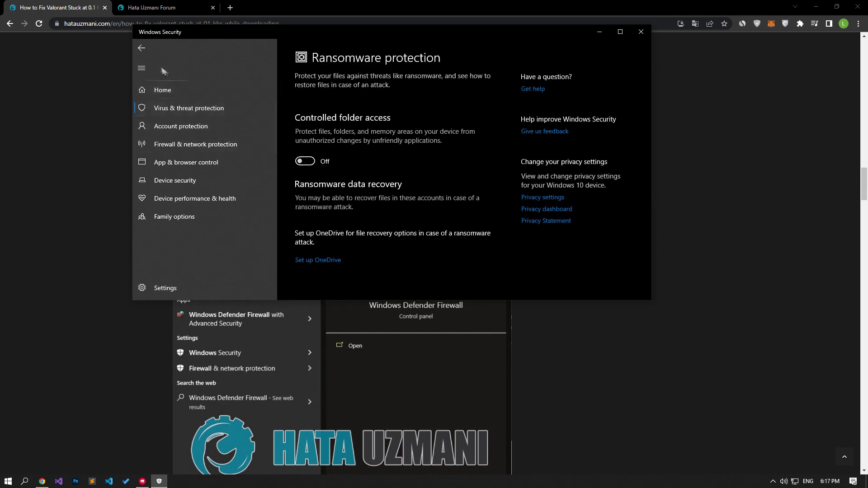
{"action": "left_click", "coordinate": [141, 49]}
{"action": "scroll", "coordinate": [384, 251], "scroll_direction": "up", "scroll_amount": 5}
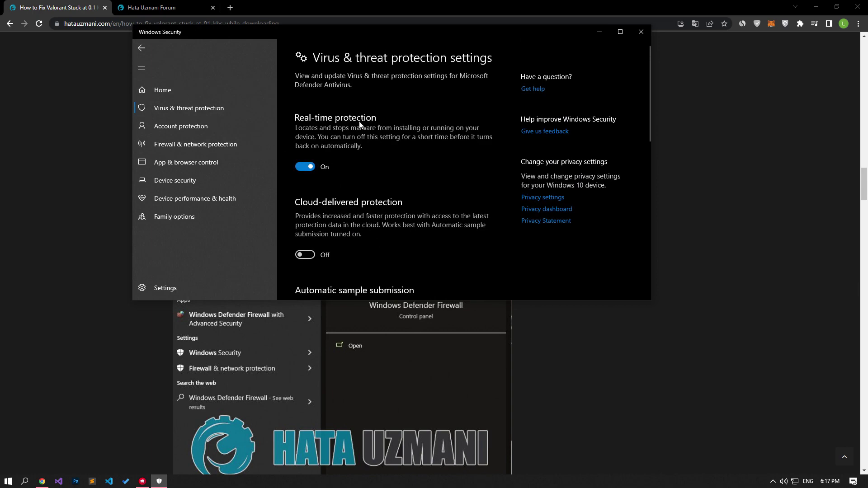
{"action": "left_click", "coordinate": [304, 167]}
{"action": "scroll", "coordinate": [305, 170], "scroll_direction": "down", "scroll_amount": 10}
{"action": "scroll", "coordinate": [304, 170], "scroll_direction": "down", "scroll_amount": 3}
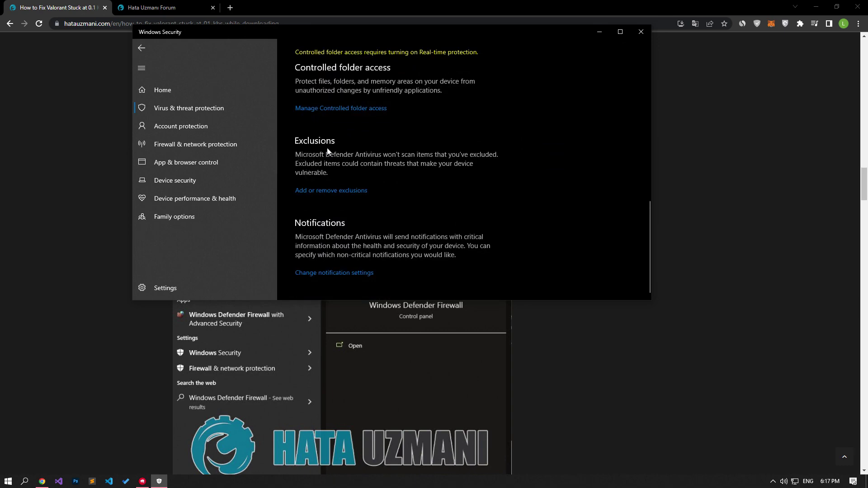
- Start adding a folder exclusion and browse to Local Disk (C:)
{"action": "left_click", "coordinate": [331, 192]}
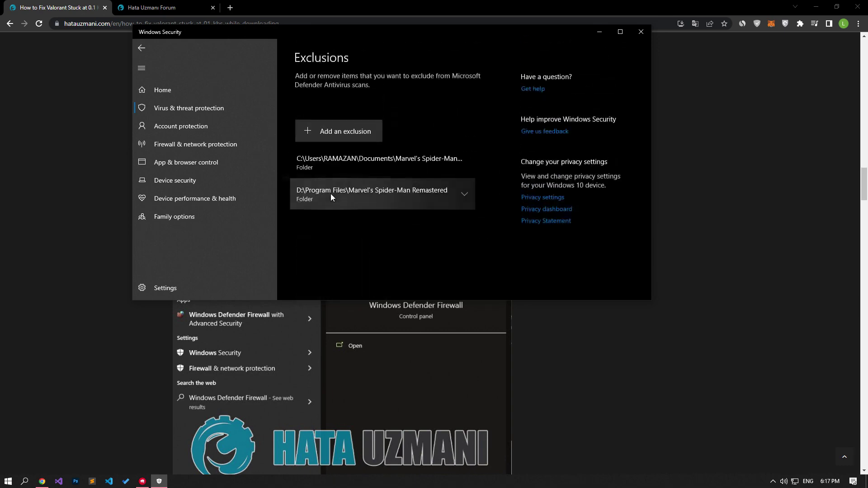
{"action": "left_click", "coordinate": [337, 133]}
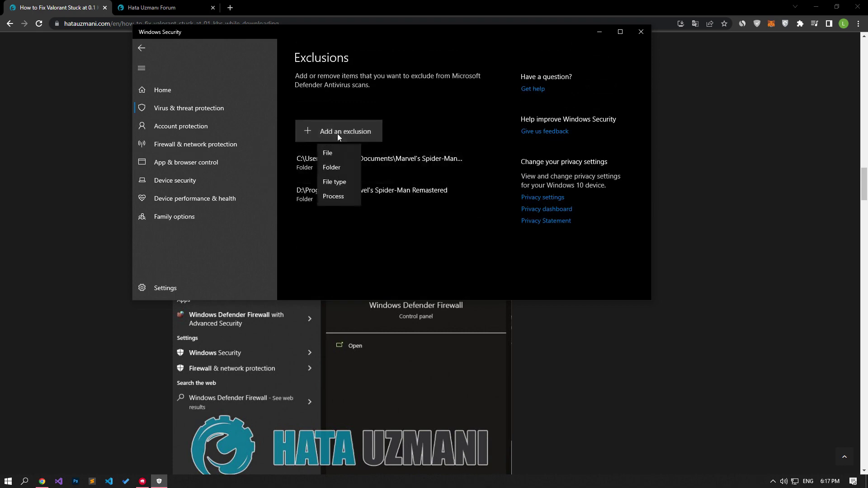
{"action": "left_click", "coordinate": [341, 171]}
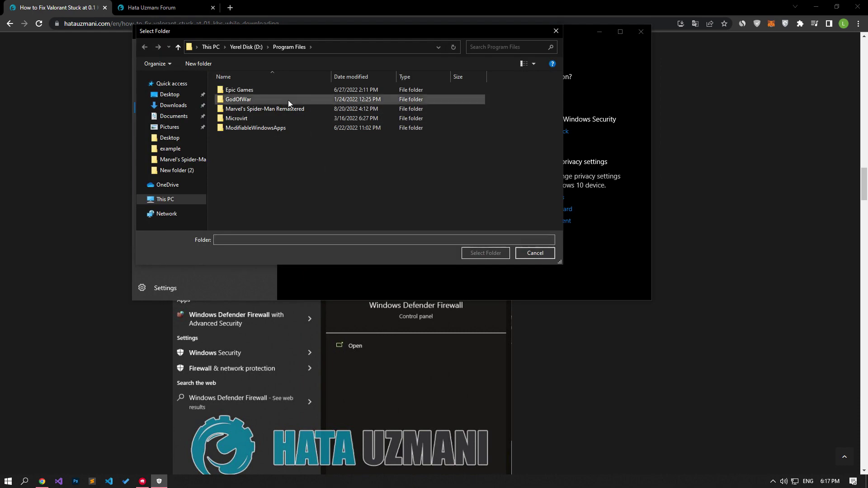
{"action": "left_click", "coordinate": [254, 48]}
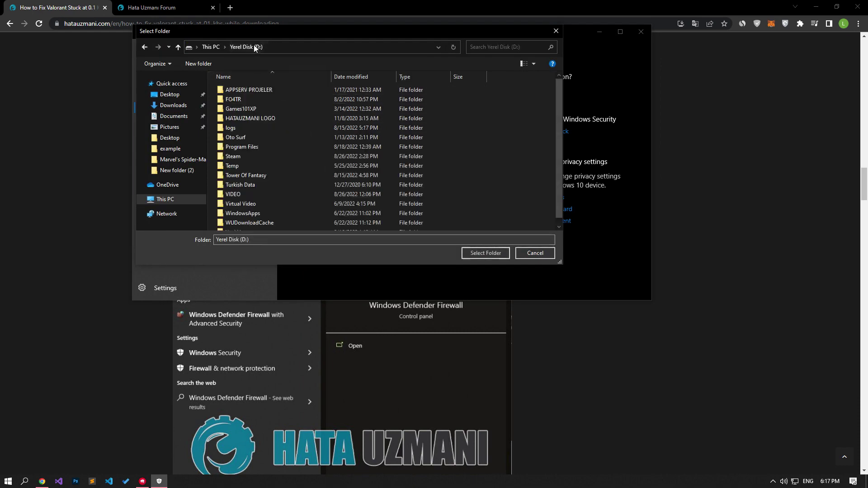
{"action": "left_click", "coordinate": [210, 46]}
{"action": "double_click", "coordinate": [244, 187]}
{"action": "scroll", "coordinate": [287, 171], "scroll_direction": "down", "scroll_amount": 5}
- Select C:\Riot Games as the excluded folder, then close Windows Security
{"action": "left_click", "coordinate": [250, 189]}
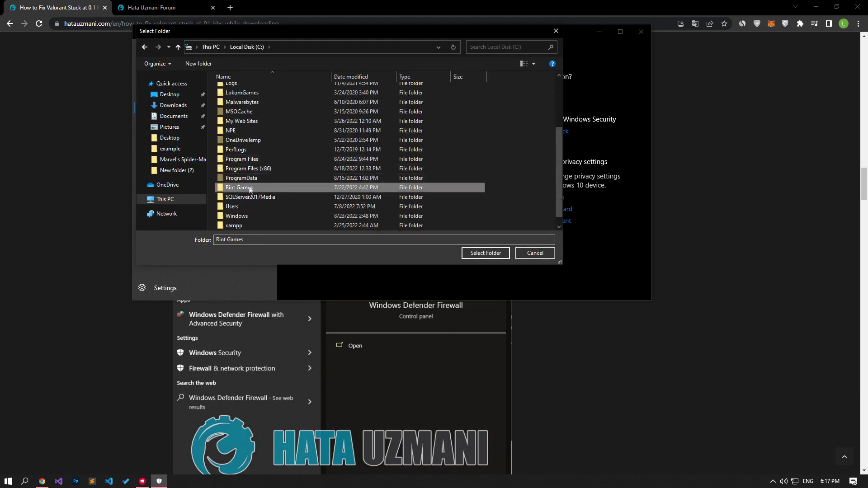
{"action": "double_click", "coordinate": [296, 188]}
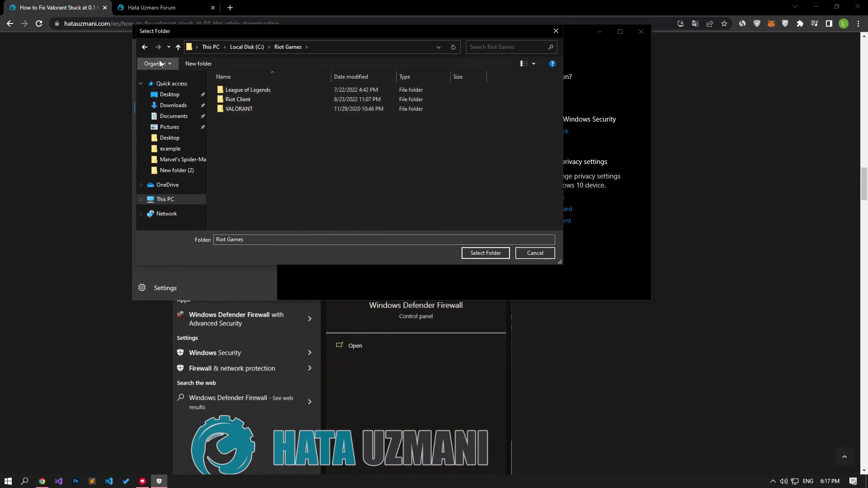
{"action": "left_click", "coordinate": [145, 47]}
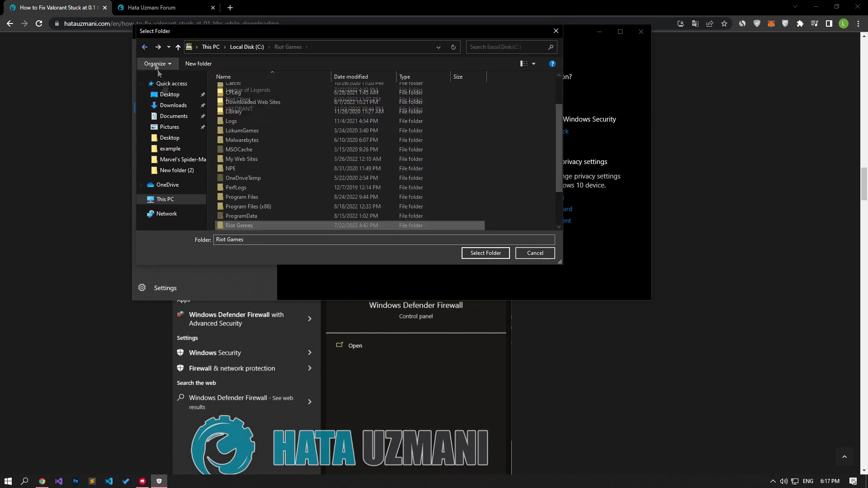
{"action": "left_click", "coordinate": [506, 254]}
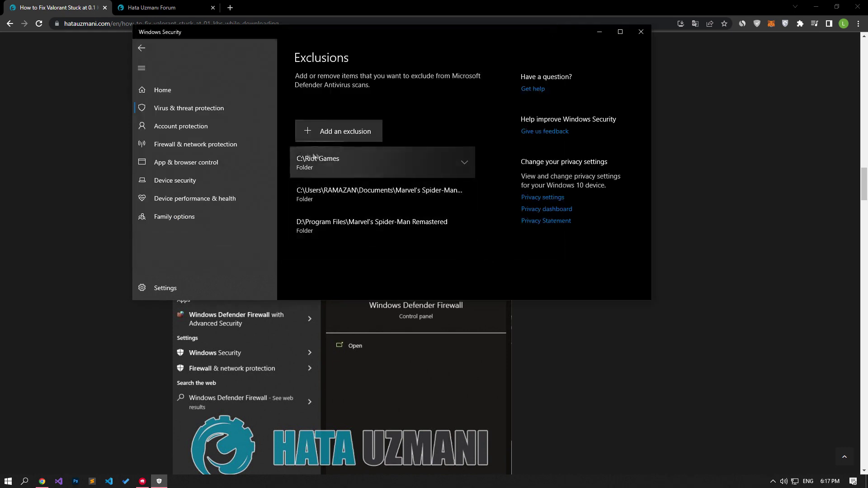
{"action": "left_click", "coordinate": [141, 48]}
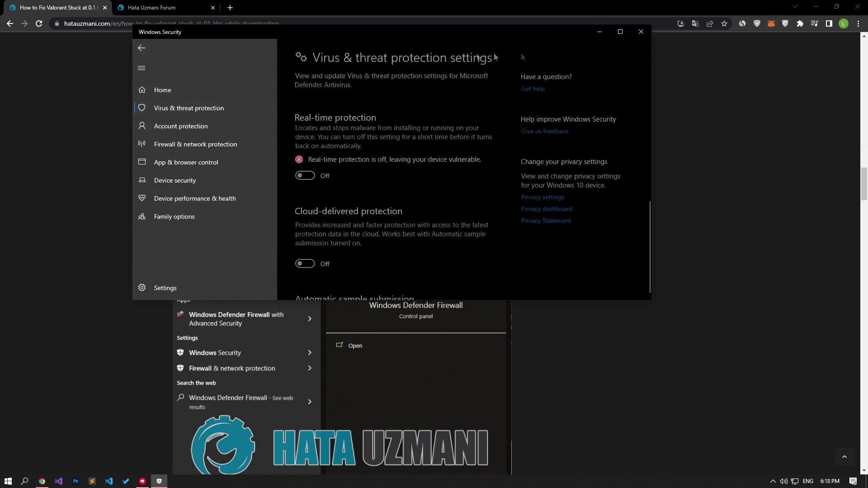
{"action": "left_click", "coordinate": [642, 31]}
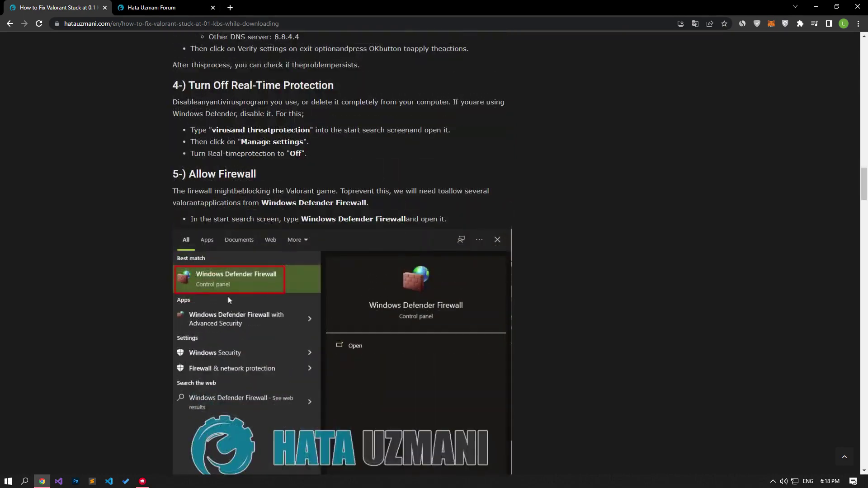
- Launch Windows Defender Firewall's allowed apps list and unlock it for editing
{"action": "left_click", "coordinate": [8, 482]}
{"action": "type", "text": "wind"}
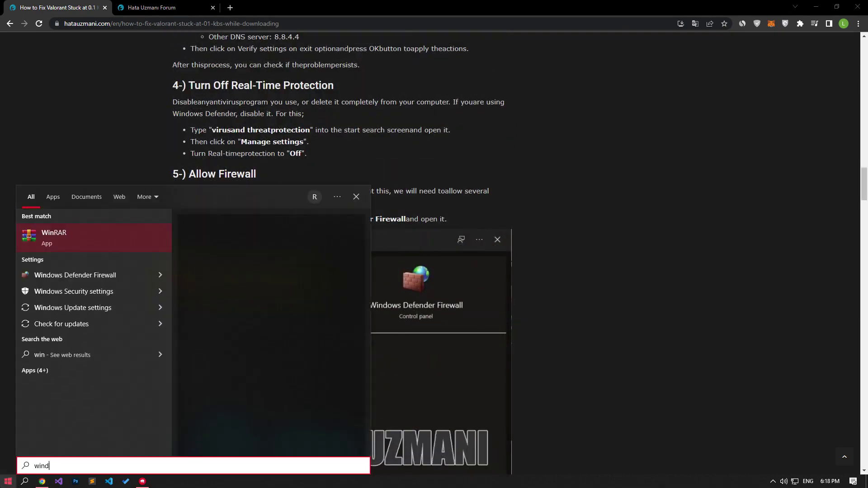
{"action": "type", "text": "ows defender f"}
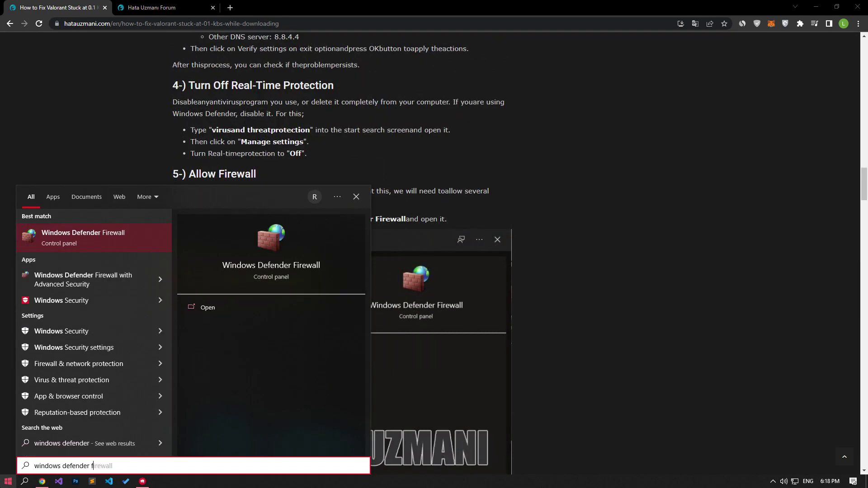
{"action": "type", "text": "irewall"}
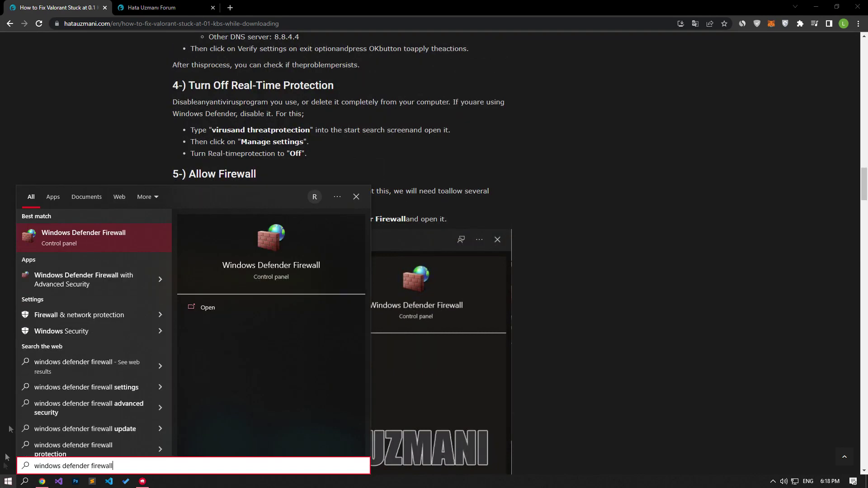
{"action": "left_click", "coordinate": [66, 240]}
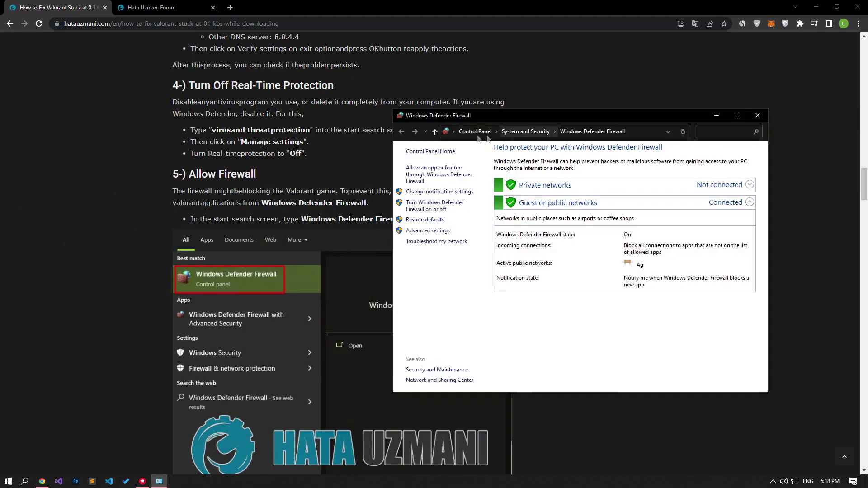
{"action": "left_click", "coordinate": [456, 175]}
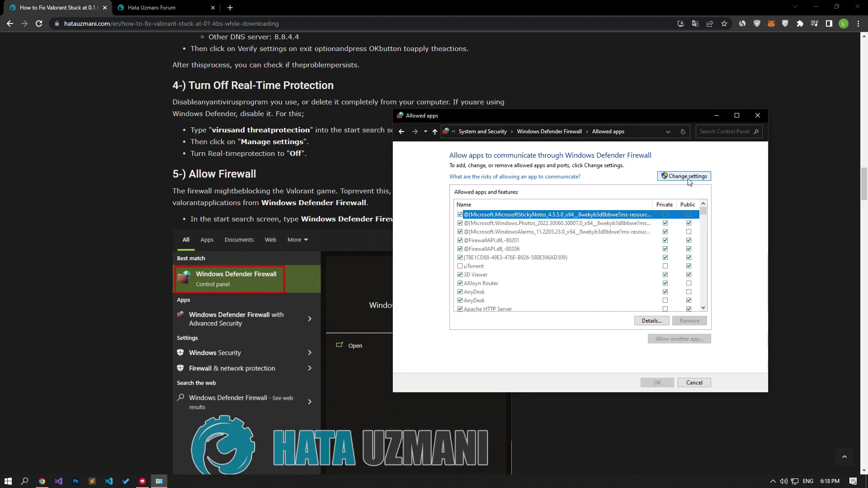
{"action": "left_click", "coordinate": [689, 180]}
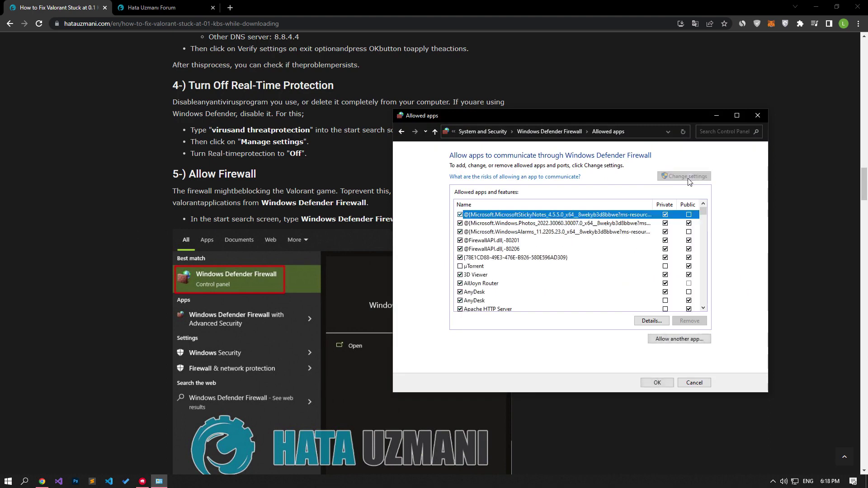
- Browse for another allowed app and navigate to C:\Riot Games\VALORANT\live
{"action": "left_click", "coordinate": [688, 341]}
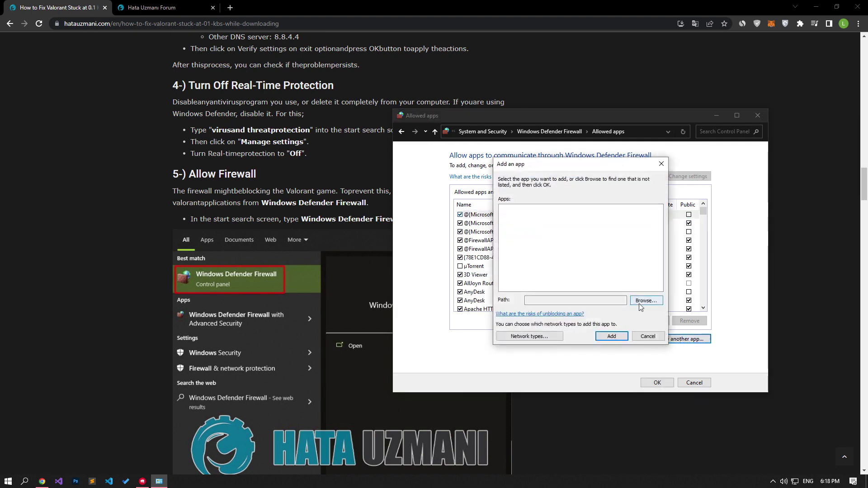
{"action": "left_click", "coordinate": [639, 305]}
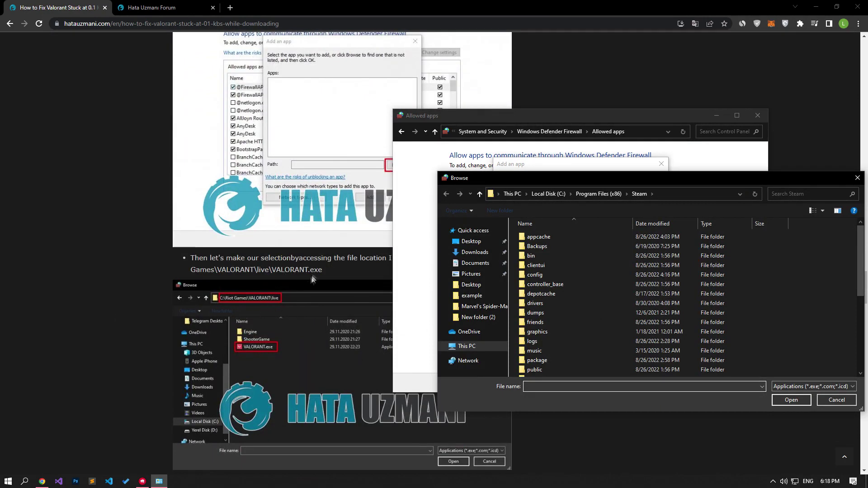
{"action": "mouse_move", "coordinate": [269, 269]}
{"action": "left_mouse_down"}
{"action": "mouse_move", "coordinate": [195, 270]}
{"action": "mouse_move", "coordinate": [434, 259]}
{"action": "left_mouse_up"}
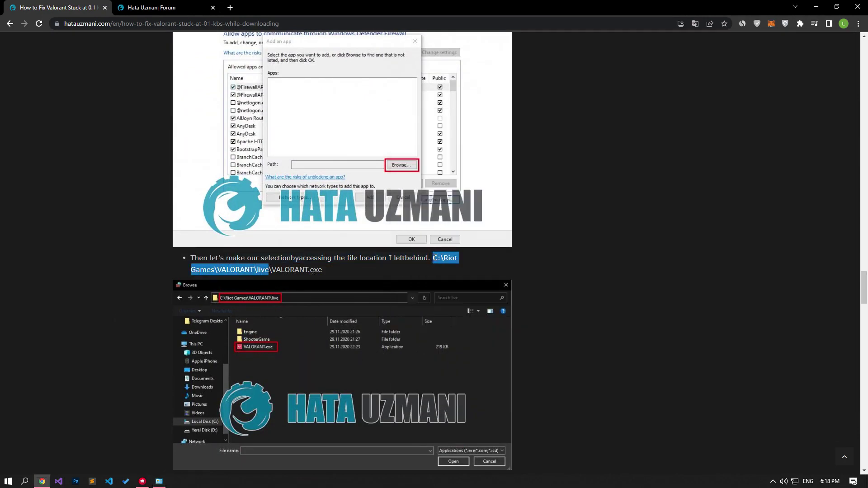
{"action": "left_click", "coordinate": [159, 483]}
{"action": "key", "text": "alt+d"}
{"action": "type", "text": "C:\\Riot Games\\VALORANT\\live"}
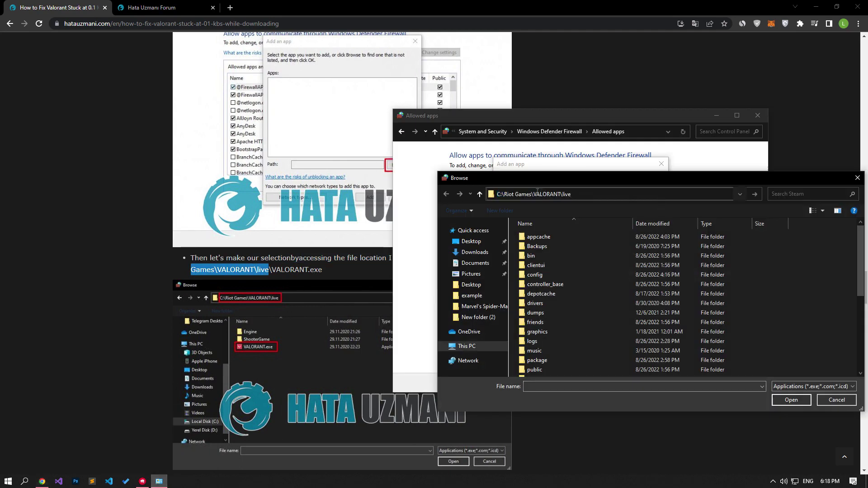
{"action": "key", "text": "Return"}
- Add VALORANT.exe and dismiss the already-listed message
{"action": "left_click", "coordinate": [550, 256]}
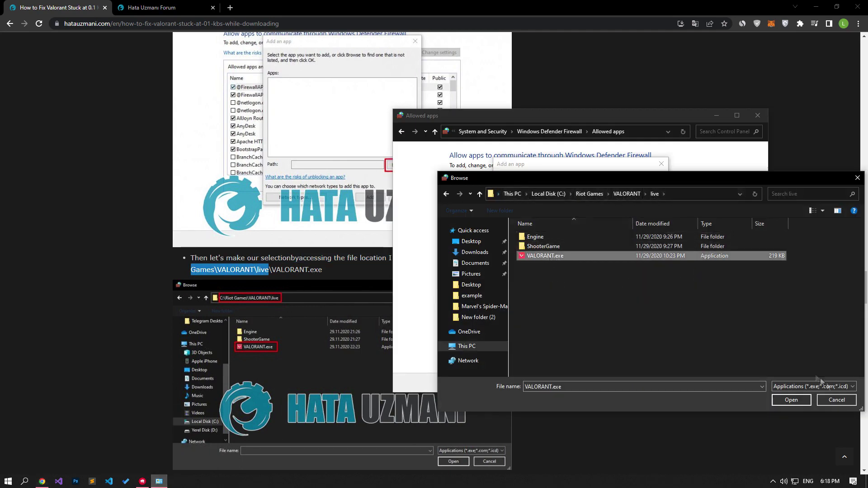
{"action": "left_click", "coordinate": [790, 403]}
{"action": "left_click", "coordinate": [539, 212]}
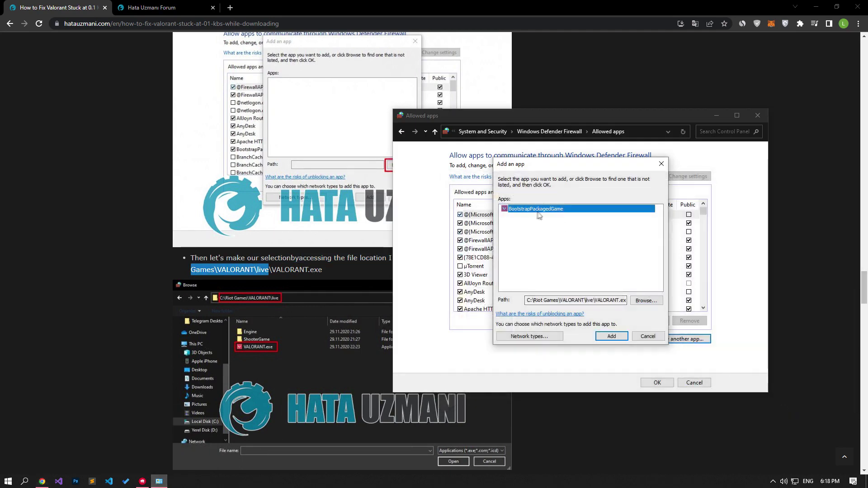
{"action": "left_click", "coordinate": [612, 337]}
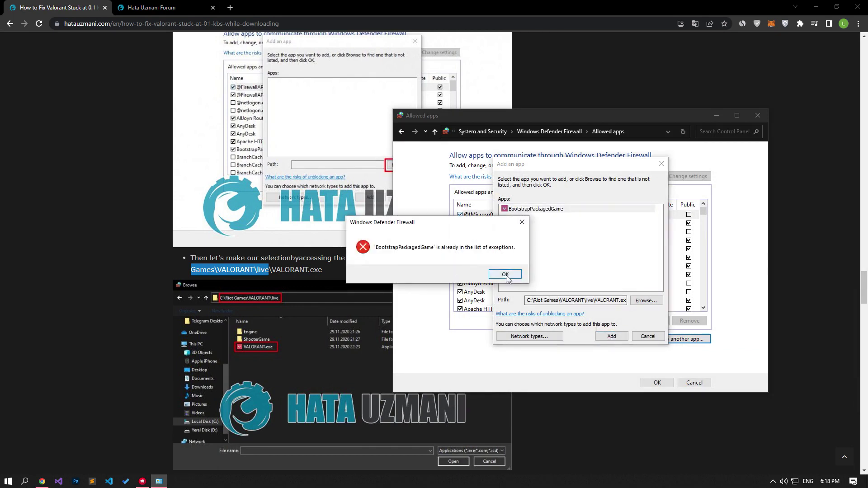
{"action": "left_click", "coordinate": [505, 275]}
{"action": "left_click", "coordinate": [661, 164]}
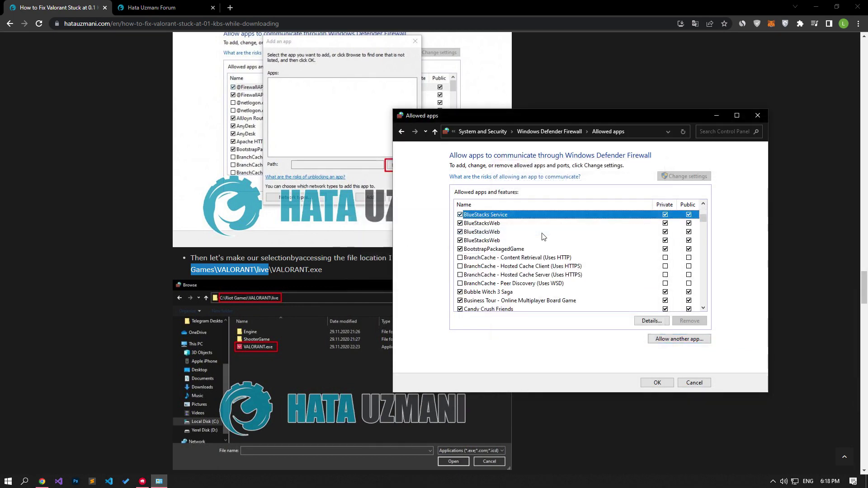
- Review the BootstrapPackagedGame entry in the allowed apps list
{"action": "key", "text": "Down"}
{"action": "key", "text": "Down"}
{"action": "key", "text": "Down"}
{"action": "key", "text": "Down"}
{"action": "key", "text": "Down"}
{"action": "key", "text": "Down"}
{"action": "key", "text": "Down"}
{"action": "key", "text": "Down"}
{"action": "key", "text": "Down"}
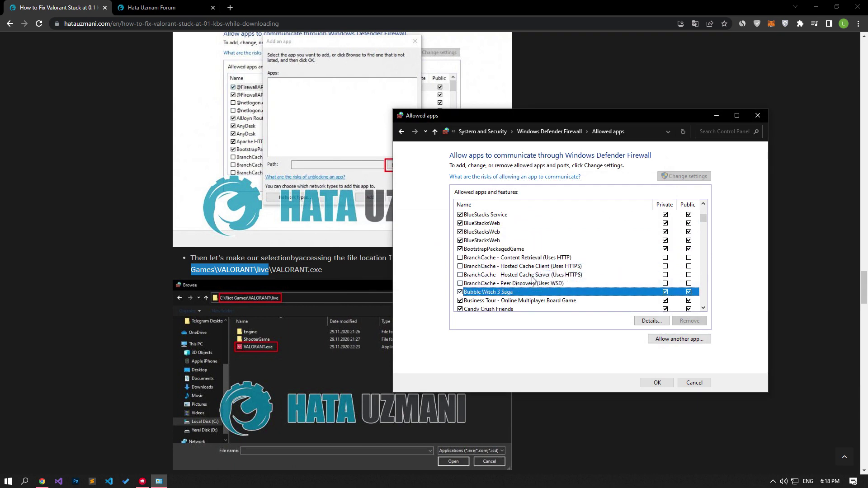
{"action": "key", "text": "Down"}
{"action": "key", "text": "Up"}
{"action": "key", "text": "Up"}
{"action": "key", "text": "Up"}
{"action": "key", "text": "Down"}
{"action": "key", "text": "Down"}
{"action": "key", "text": "Down"}
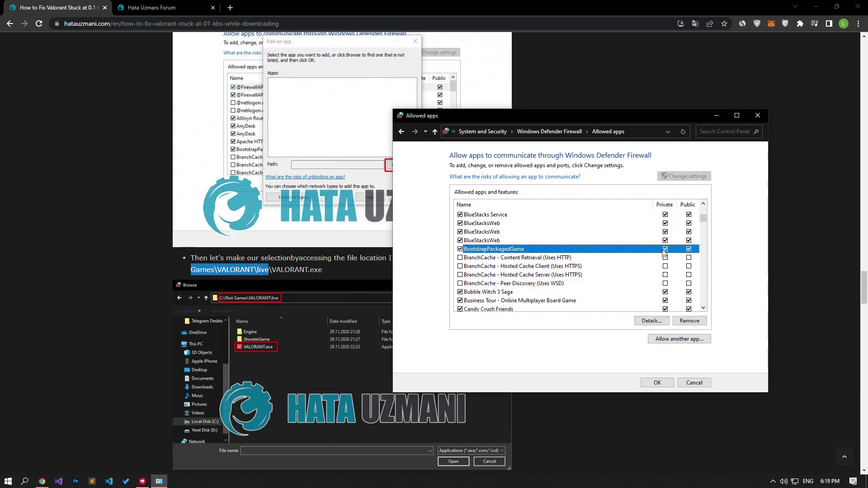
{"action": "left_click", "coordinate": [679, 338]}
- Copy the C:\Program Files\Riot Vanguard path from the article and navigate the file picker there
{"action": "left_click", "coordinate": [636, 299]}
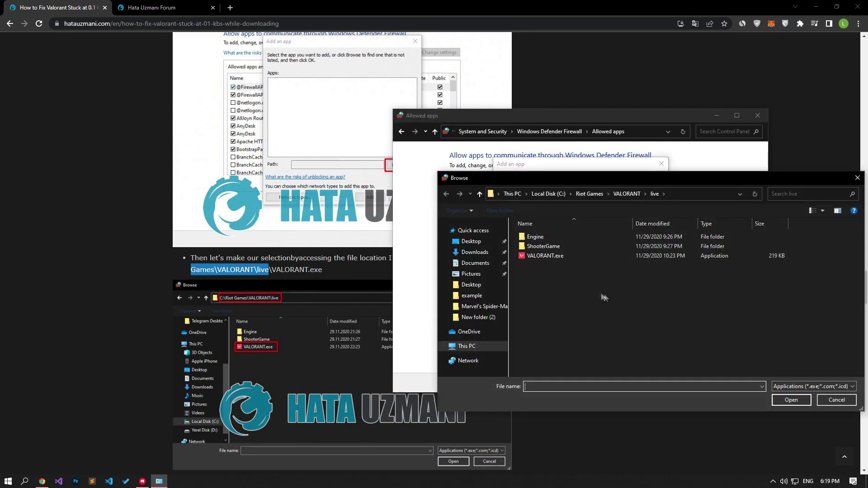
{"action": "scroll", "coordinate": [271, 302], "scroll_direction": "down", "scroll_amount": 3}
{"action": "scroll", "coordinate": [285, 295], "scroll_direction": "down", "scroll_amount": 2}
{"action": "scroll", "coordinate": [285, 299], "scroll_direction": "down", "scroll_amount": 1}
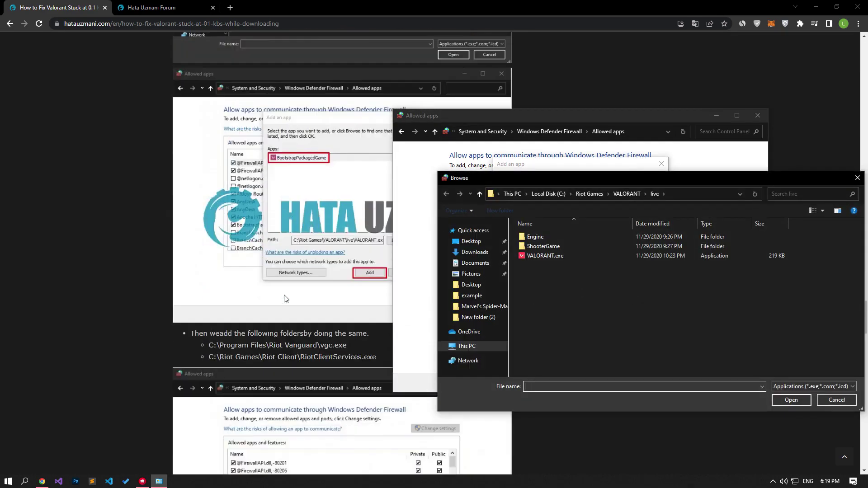
{"action": "left_click_drag", "start_coordinate": [209, 346], "coordinate": [315, 345]}
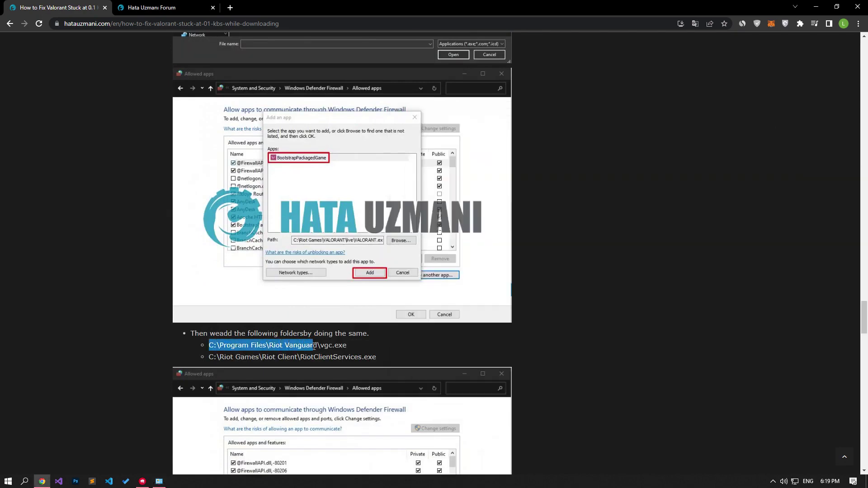
{"action": "right_click", "coordinate": [321, 346]}
{"action": "left_click", "coordinate": [339, 349]}
{"action": "left_click", "coordinate": [159, 481]}
{"action": "left_click", "coordinate": [681, 197]}
{"action": "key", "text": "ctrl+v"}
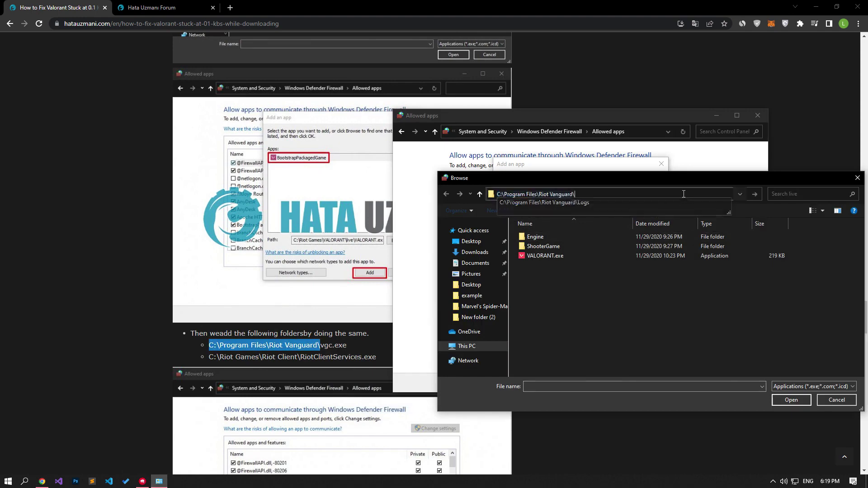
{"action": "key", "text": "Return"}
- Add vgc.exe and confirm Vanguard user-mode service is ticked for private and public networks
{"action": "left_click", "coordinate": [536, 265]}
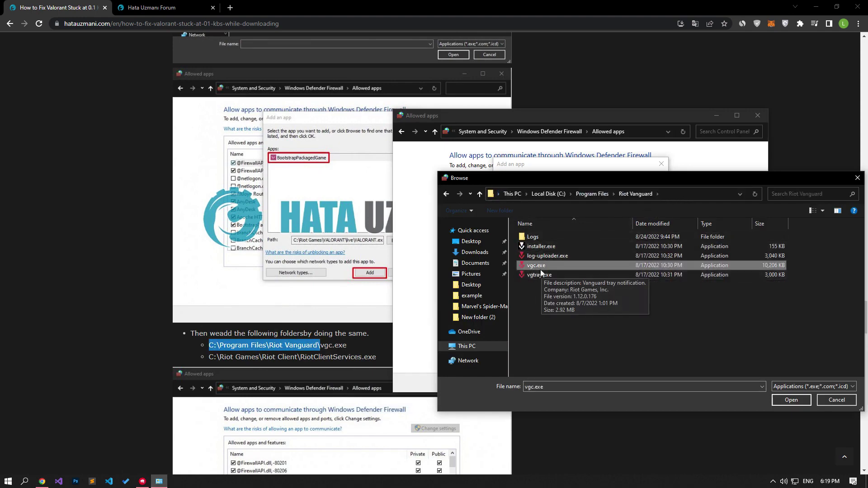
{"action": "left_click", "coordinate": [794, 400]}
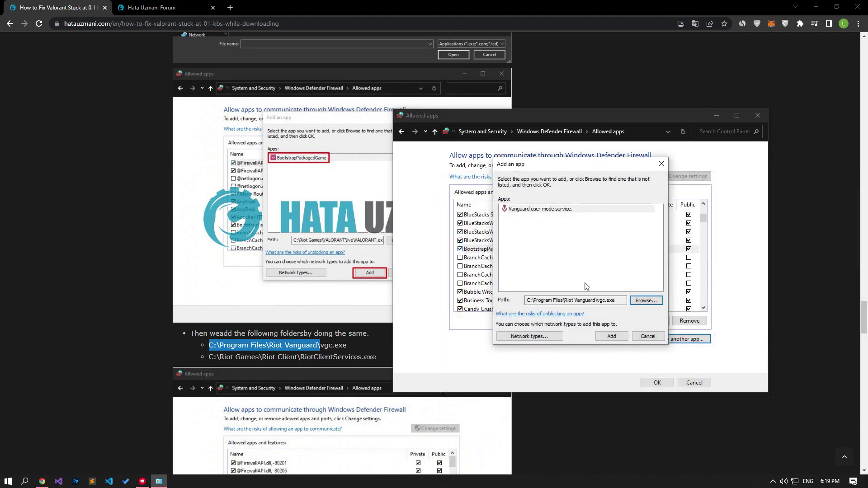
{"action": "left_click", "coordinate": [612, 337]}
{"action": "left_click", "coordinate": [496, 274]}
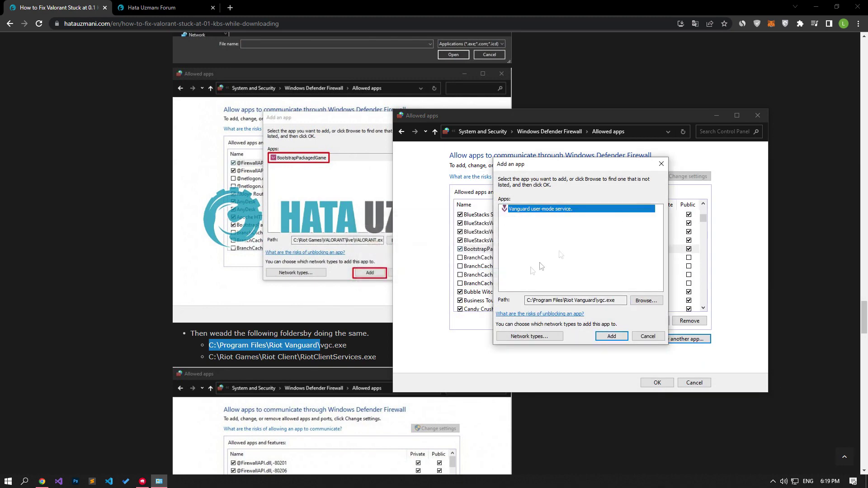
{"action": "left_click", "coordinate": [662, 164]}
{"action": "key", "text": "v"}
{"action": "key", "text": "Down"}
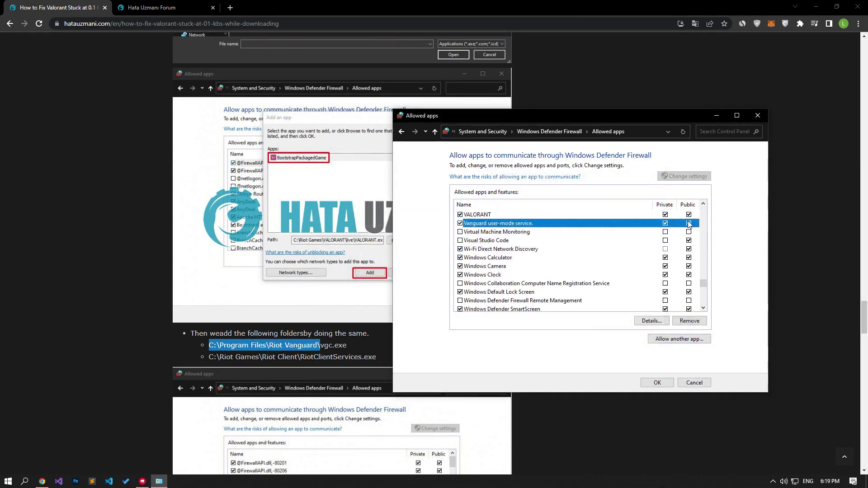
{"action": "left_click", "coordinate": [674, 340]}
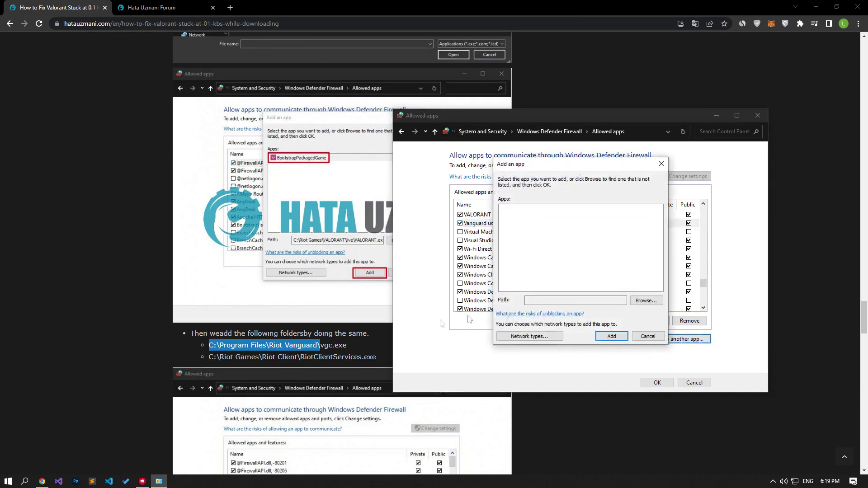
- Navigate the file picker to the C:\Riot Games\Riot Client folder
{"action": "left_click", "coordinate": [644, 300]}
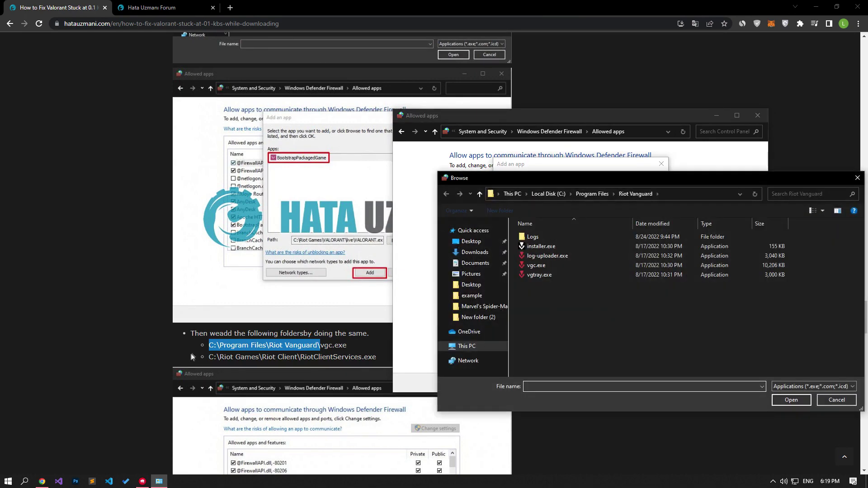
{"action": "mouse_move", "coordinate": [209, 357]}
{"action": "left_mouse_down"}
{"action": "mouse_move", "coordinate": [358, 357]}
{"action": "mouse_move", "coordinate": [306, 359]}
{"action": "left_mouse_up"}
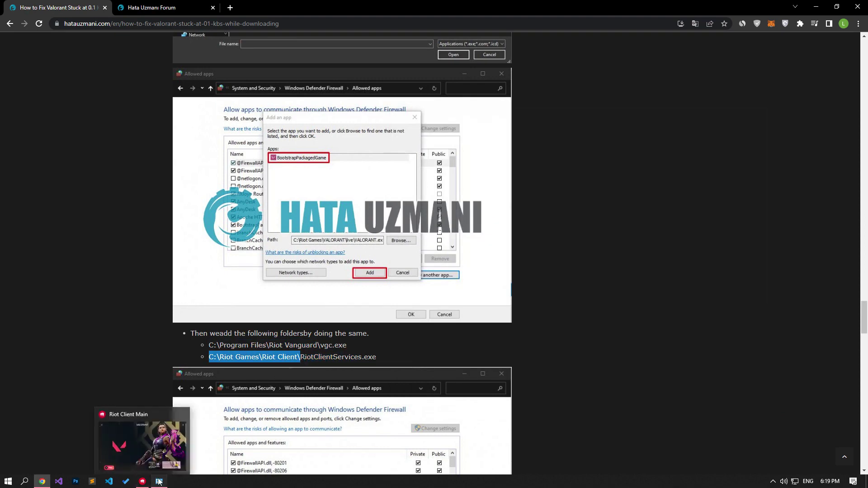
{"action": "left_click", "coordinate": [158, 481]}
{"action": "left_click", "coordinate": [676, 195]}
{"action": "key", "text": "ctrl+v"}
{"action": "key", "text": "Return"}
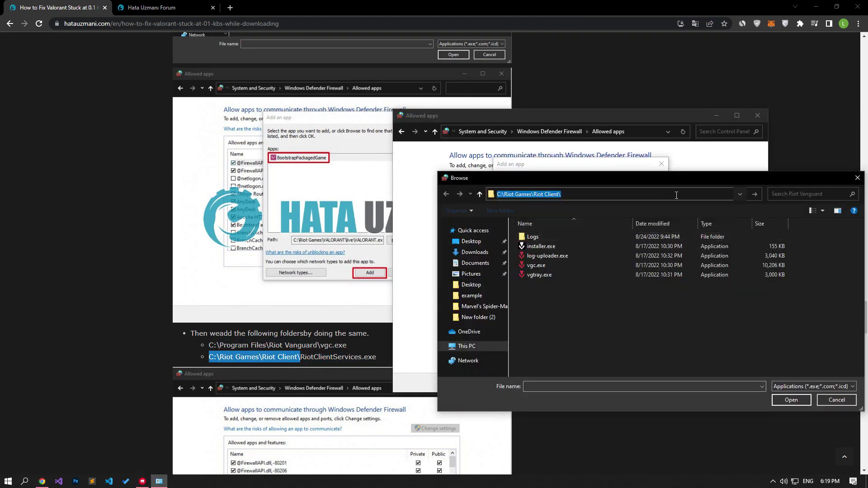
- Add RiotClientServices.exe, confirm Riot Client is allowed, save and close the firewall window
{"action": "left_click", "coordinate": [551, 266]}
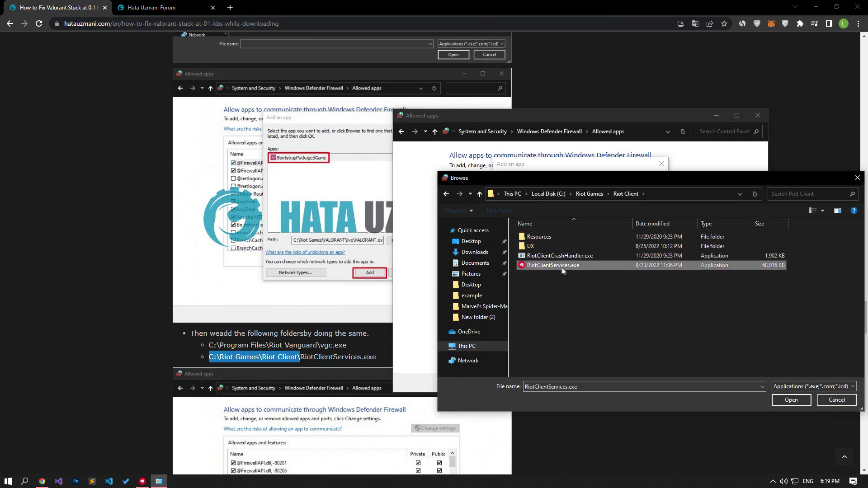
{"action": "left_click", "coordinate": [787, 400]}
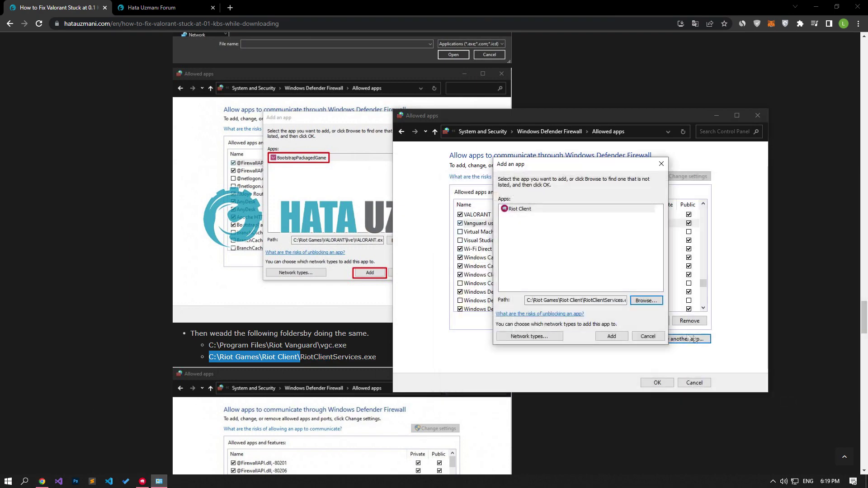
{"action": "left_click", "coordinate": [611, 336]}
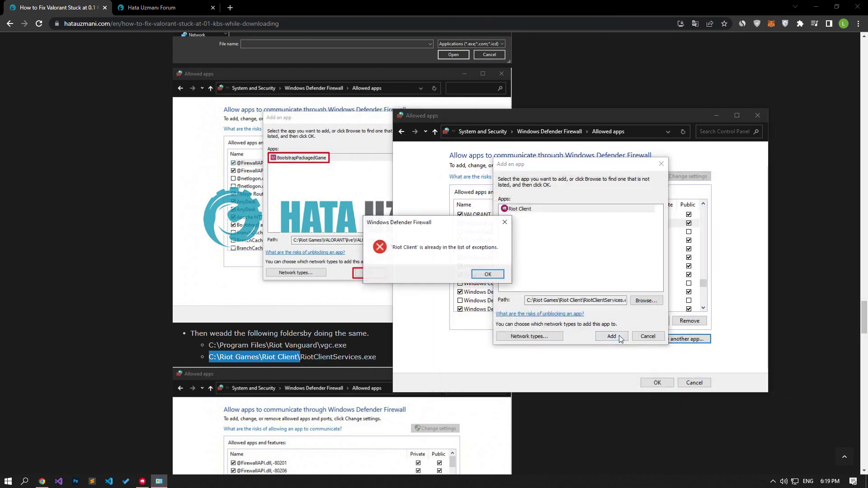
{"action": "left_click", "coordinate": [483, 275]}
{"action": "scroll", "coordinate": [509, 258], "scroll_direction": "down", "scroll_amount": 5}
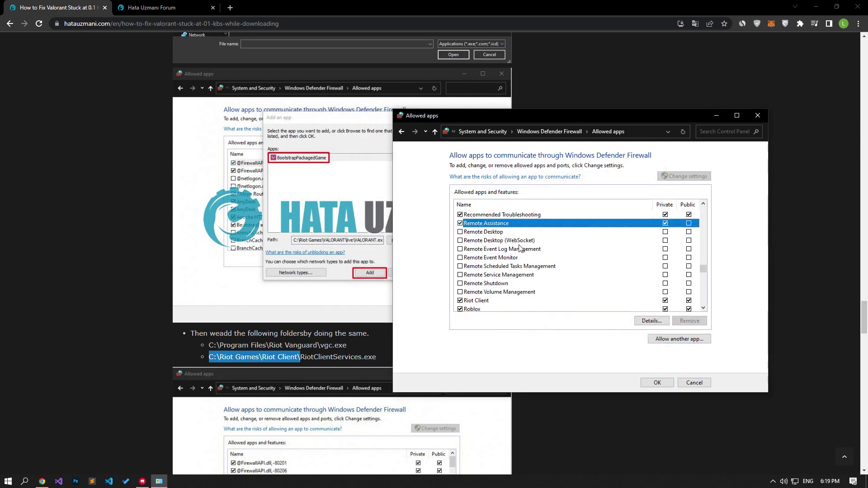
{"action": "key", "text": "Down"}
{"action": "key", "text": "Down"}
{"action": "key", "text": "Down"}
{"action": "key", "text": "Down"}
{"action": "key", "text": "Down"}
{"action": "key", "text": "Down"}
{"action": "key", "text": "Down"}
{"action": "key", "text": "Down"}
{"action": "key", "text": "Down"}
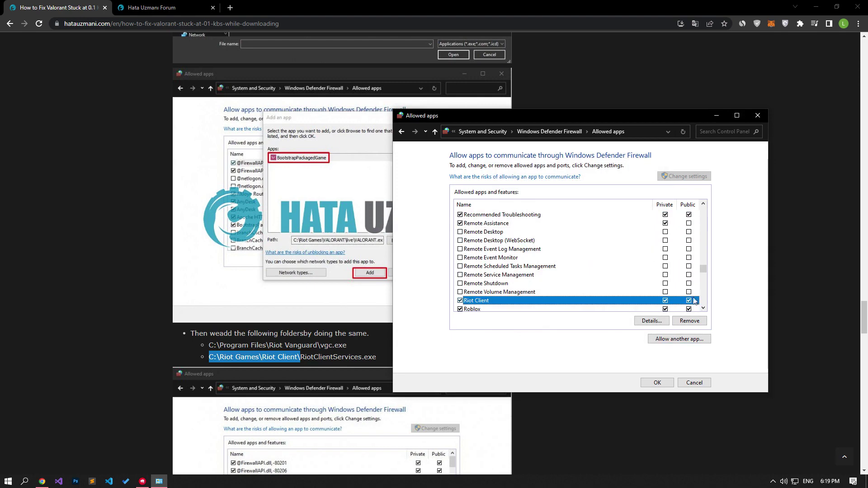
{"action": "left_click", "coordinate": [657, 383]}
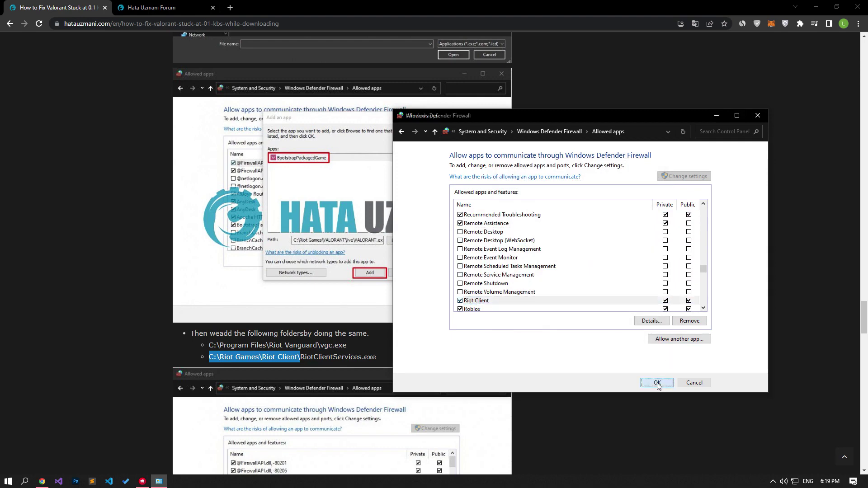
{"action": "left_click", "coordinate": [757, 115]}
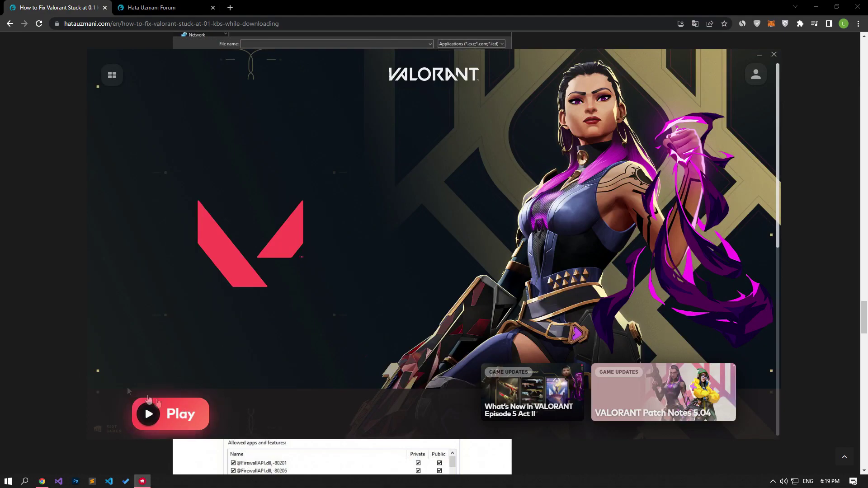
- Minimize and restore the VALORANT launcher, then switch to the Hata Uzmanı Forum tab
{"action": "left_click", "coordinate": [67, 368]}
{"action": "scroll", "coordinate": [67, 368], "scroll_direction": "down", "scroll_amount": 1}
{"action": "scroll", "coordinate": [68, 372], "scroll_direction": "down", "scroll_amount": 5}
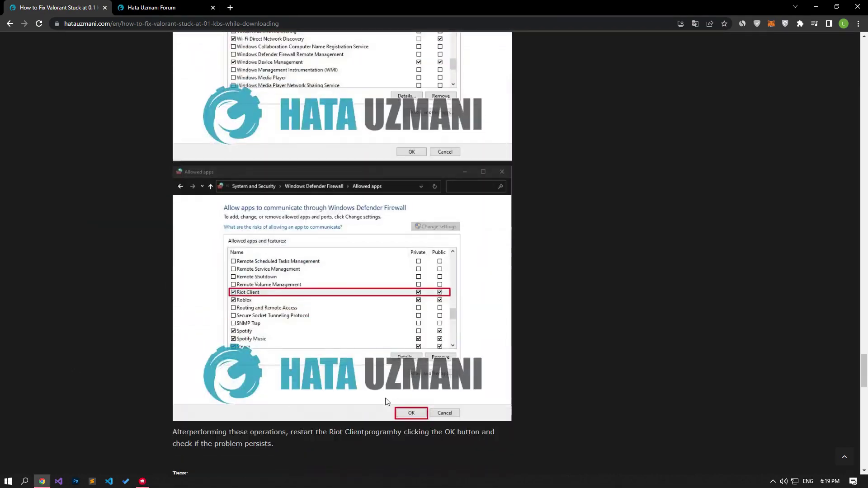
{"action": "left_click", "coordinate": [144, 482]}
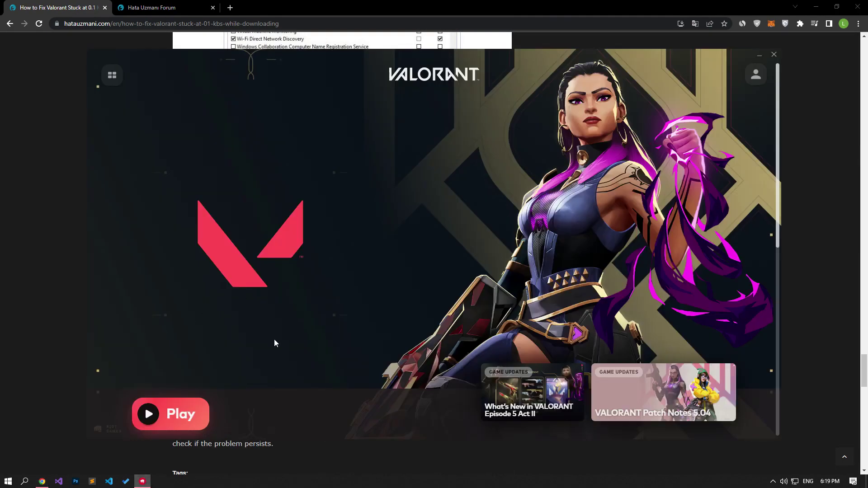
{"action": "left_click", "coordinate": [163, 5]}
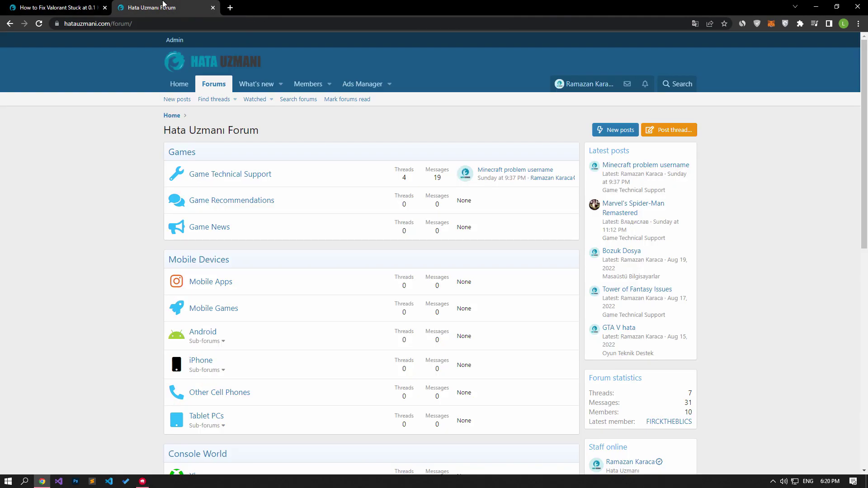
- Start a new forum thread from the Hata Uzmanı Forum homepage via Post thread
{"action": "left_click", "coordinate": [684, 129]}
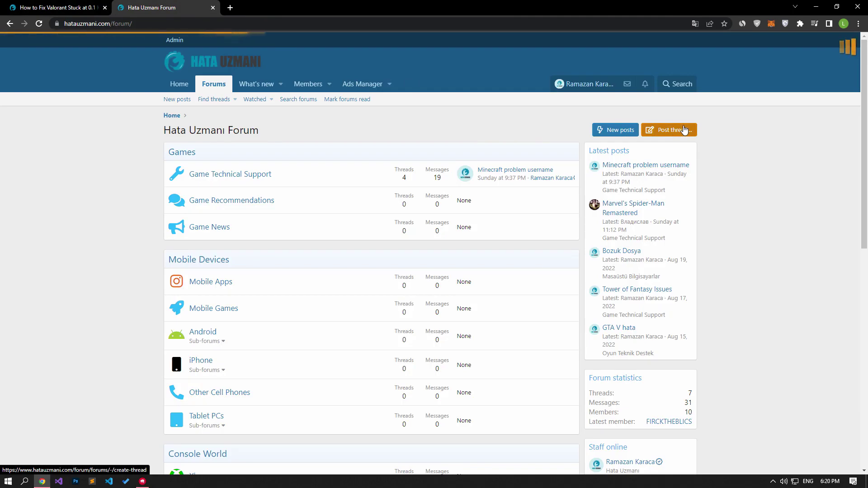